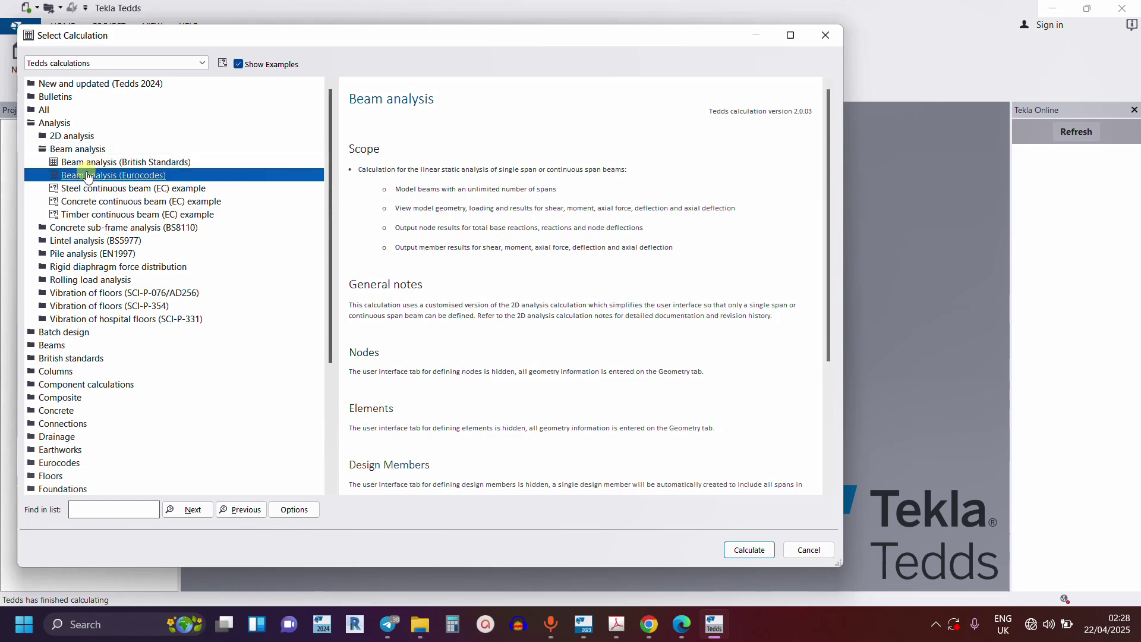
Step: Start the Beam analysis (Eurocodes) calculation and set the beam material to Concrete (EC2 normal)
{"action": "left_click", "coordinate": [754, 554]}
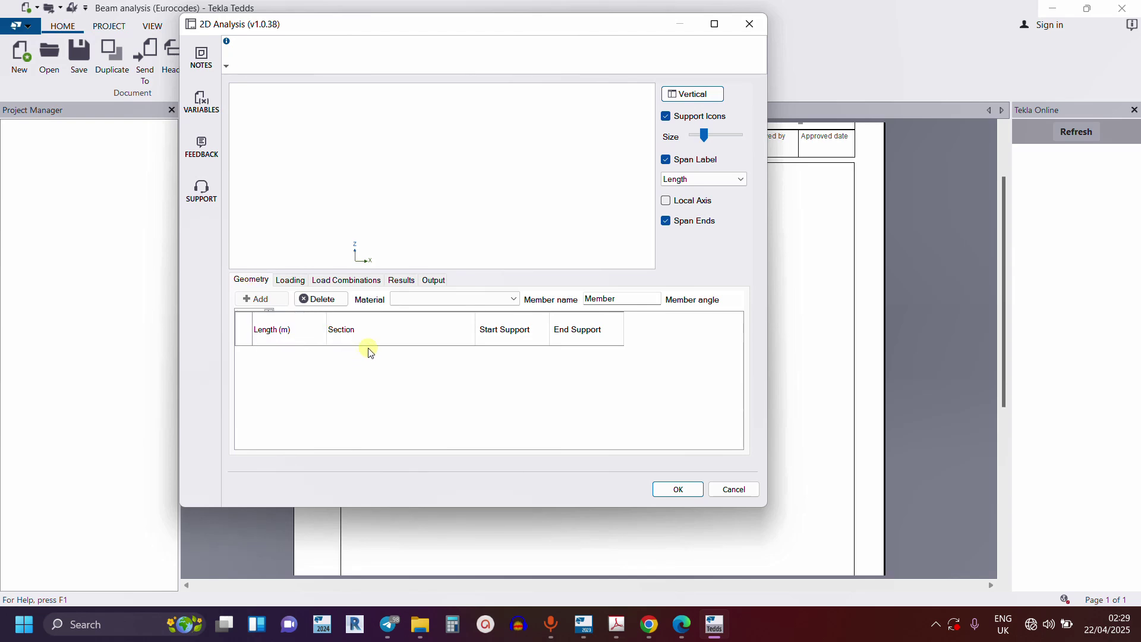
{"action": "left_click", "coordinate": [507, 299]}
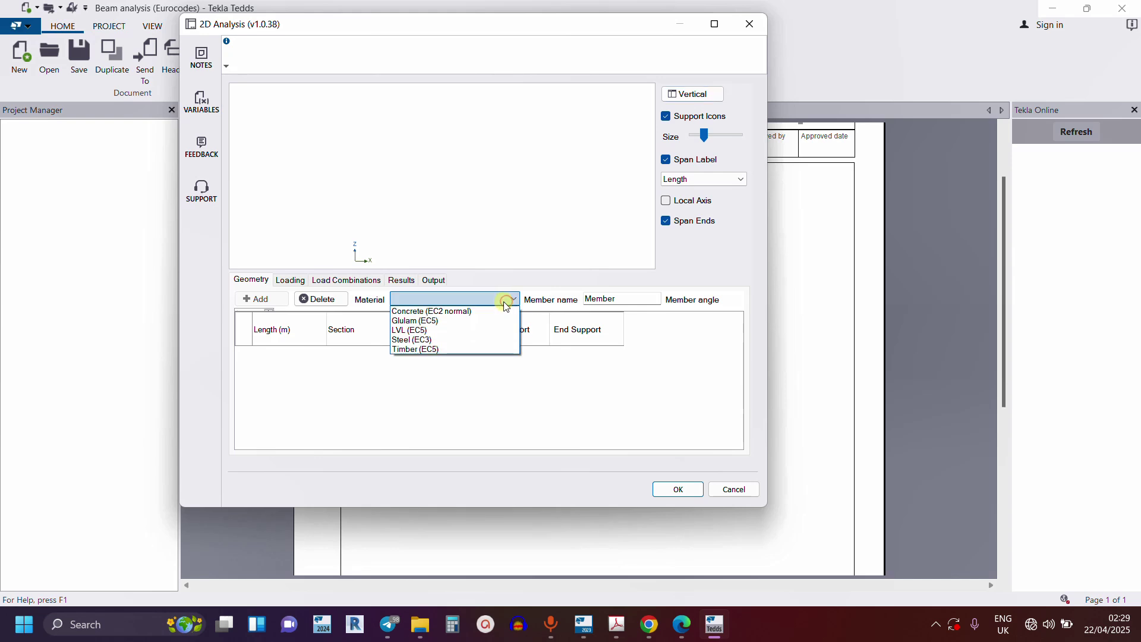
{"action": "left_click", "coordinate": [446, 311]}
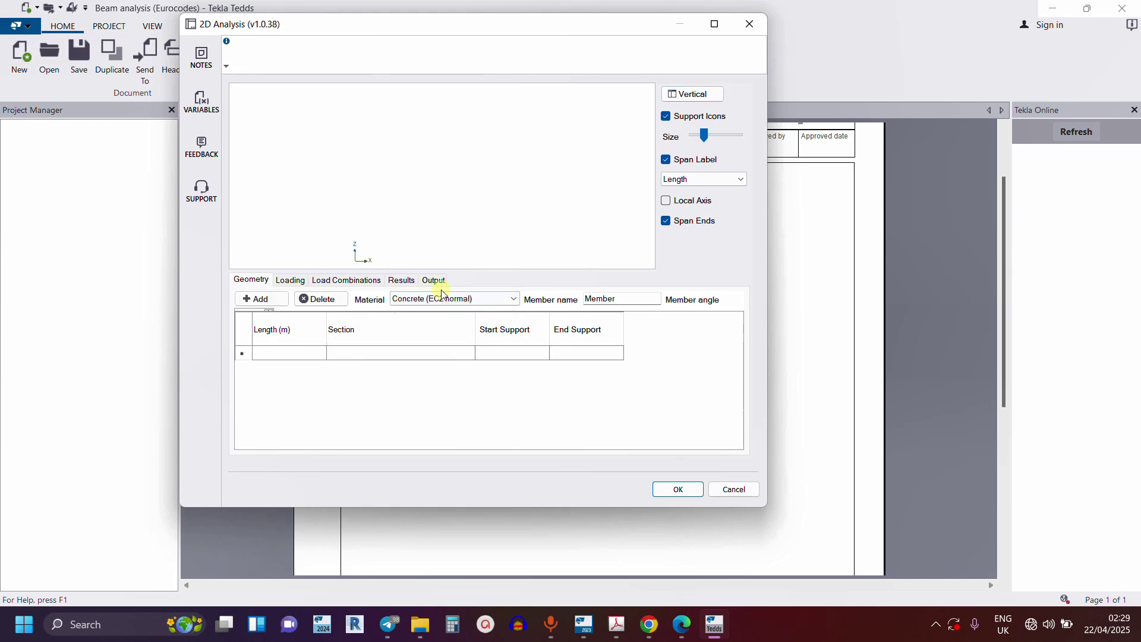
Step: Name the member EXAMPLE 4.7 and set its span length to 6 m, checking the beam figure in the textbook PDF
{"action": "double_click", "coordinate": [620, 299]}
{"action": "type", "text": "EXAMPLE 4.7"}
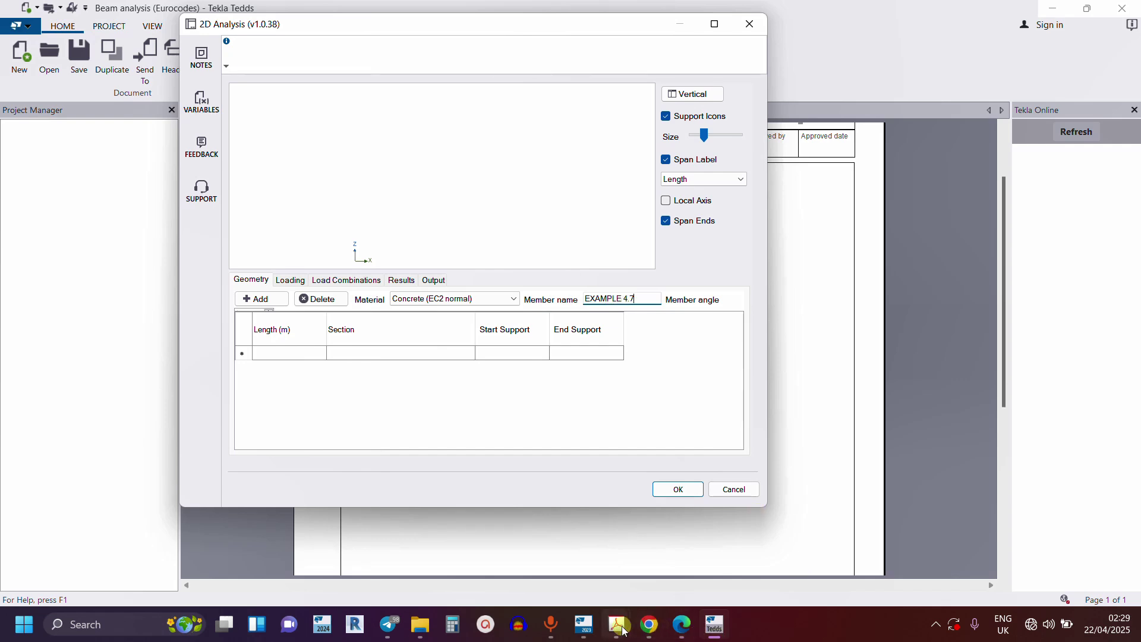
{"action": "mouse_move", "coordinate": [627, 631]}
{"action": "left_click", "coordinate": [737, 526]}
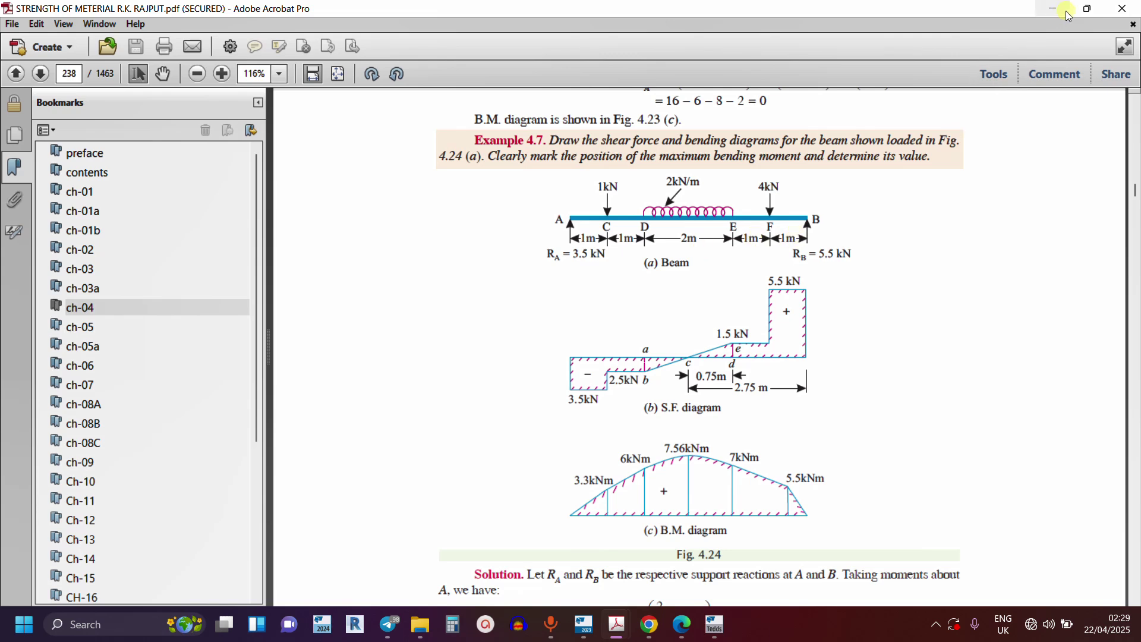
{"action": "left_click", "coordinate": [710, 573]}
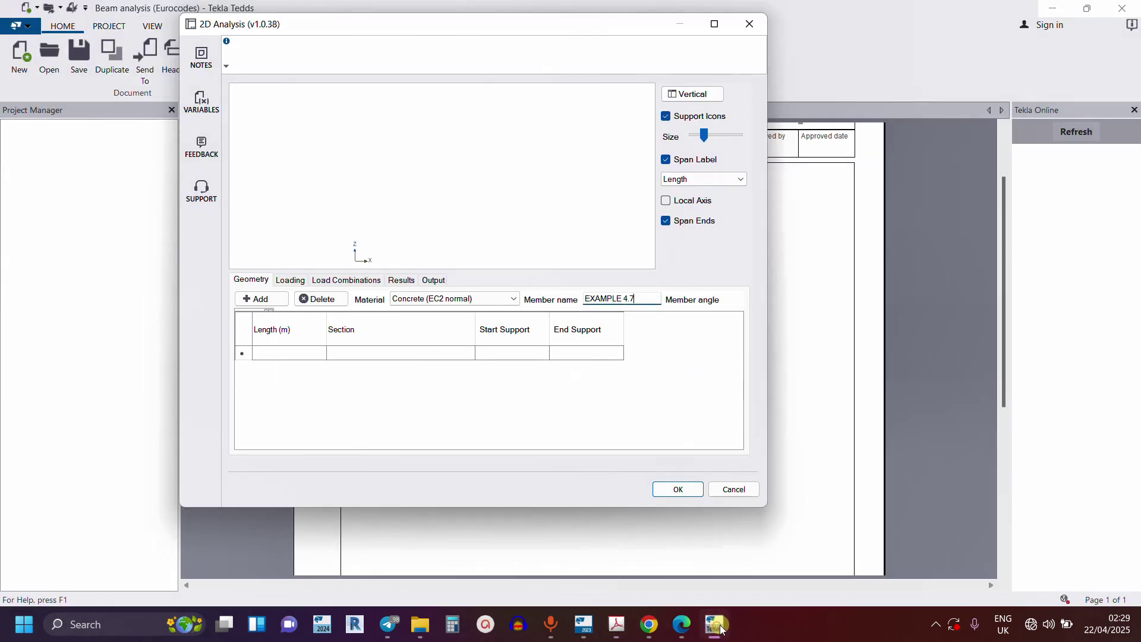
{"action": "left_click", "coordinate": [307, 356]}
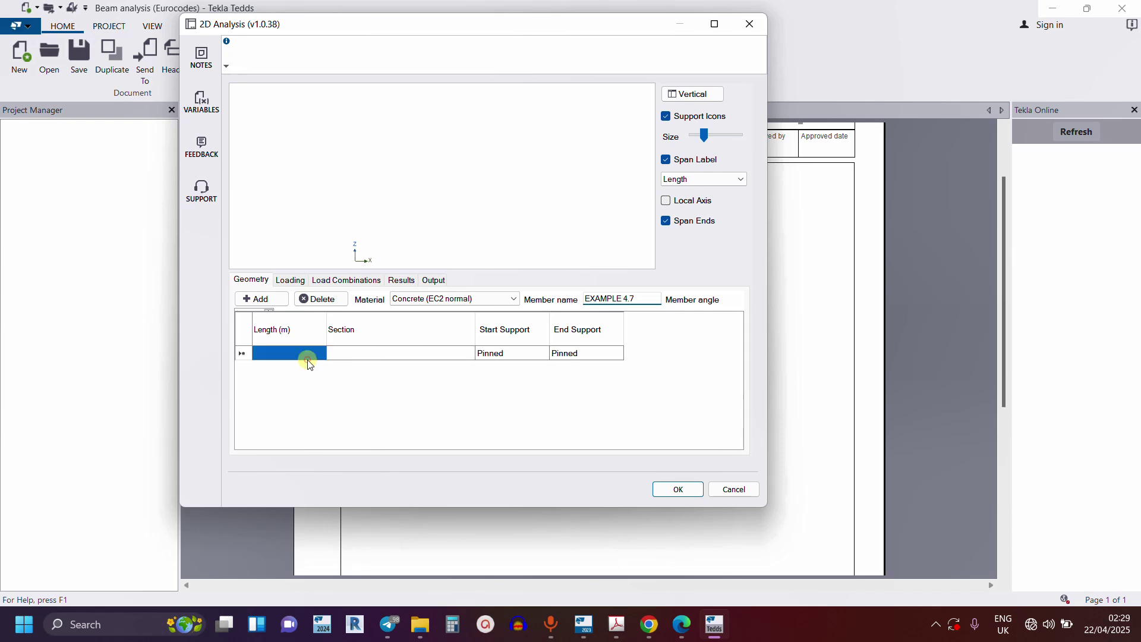
{"action": "type", "text": "6"}
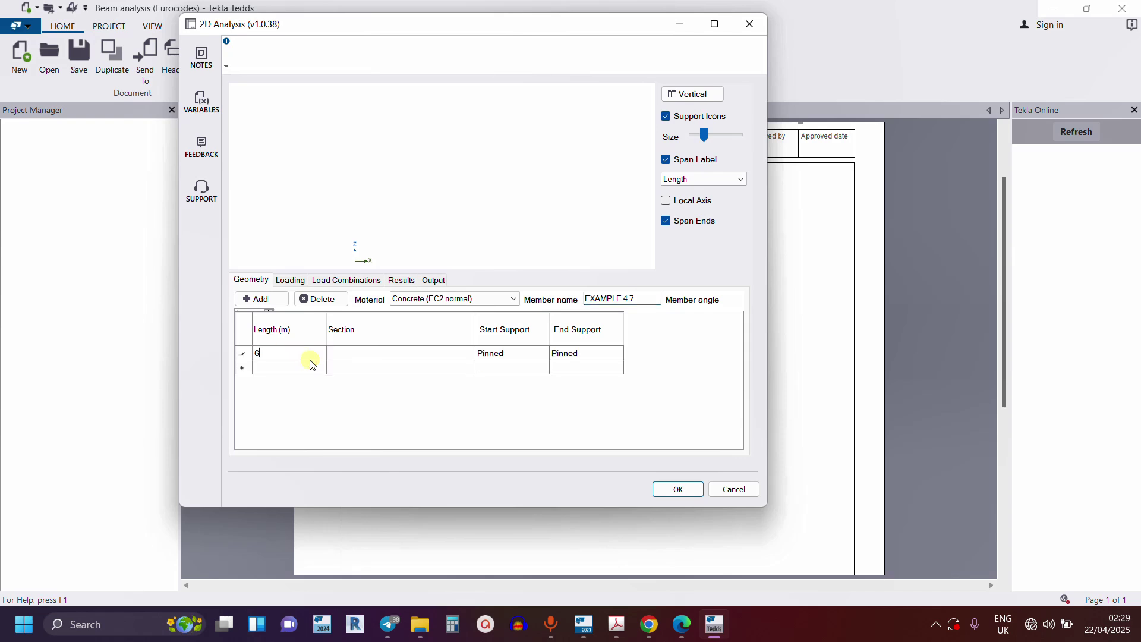
Step: Assign the span a rectangular concrete section 200 mm wide and 300 mm deep
{"action": "left_click", "coordinate": [418, 359]}
{"action": "left_click", "coordinate": [469, 353]}
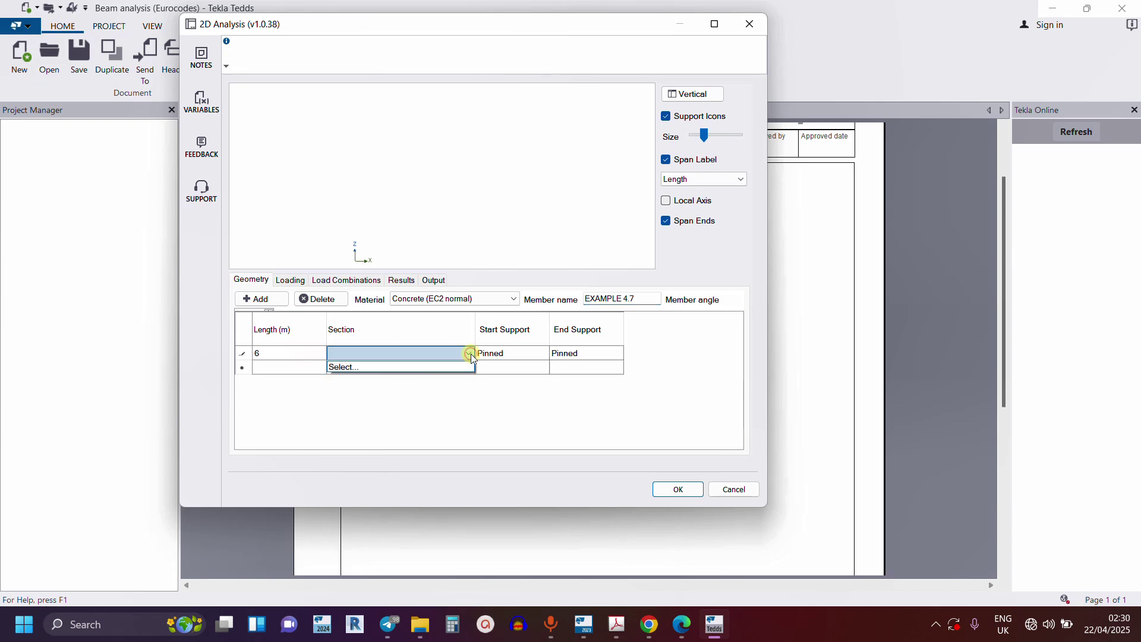
{"action": "left_click", "coordinate": [350, 369]}
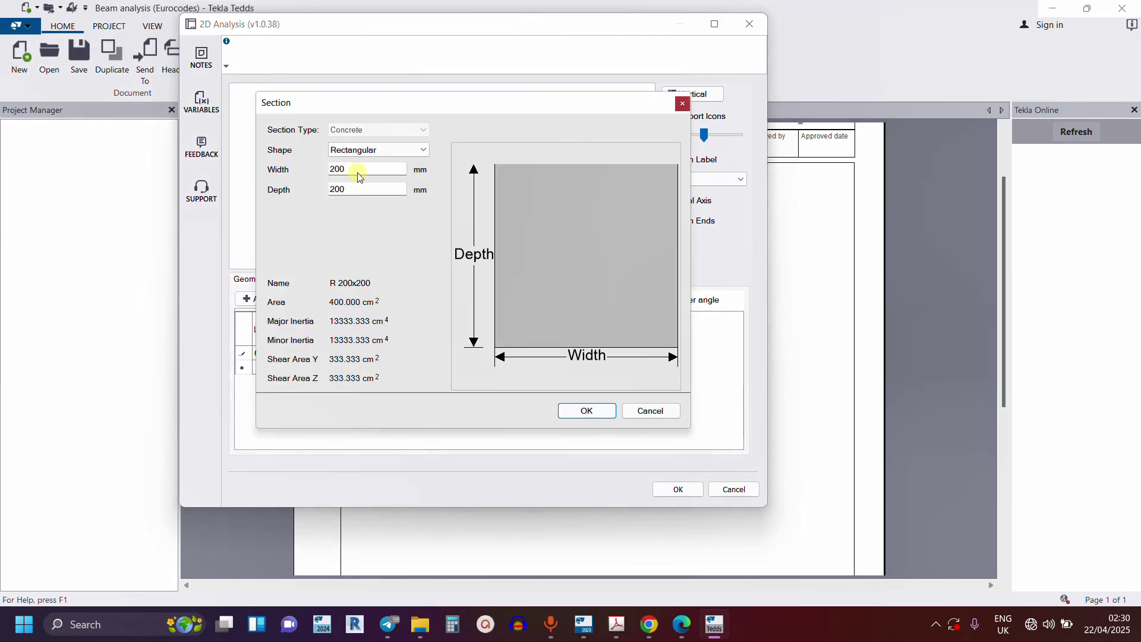
{"action": "double_click", "coordinate": [359, 170]}
{"action": "double_click", "coordinate": [353, 190]}
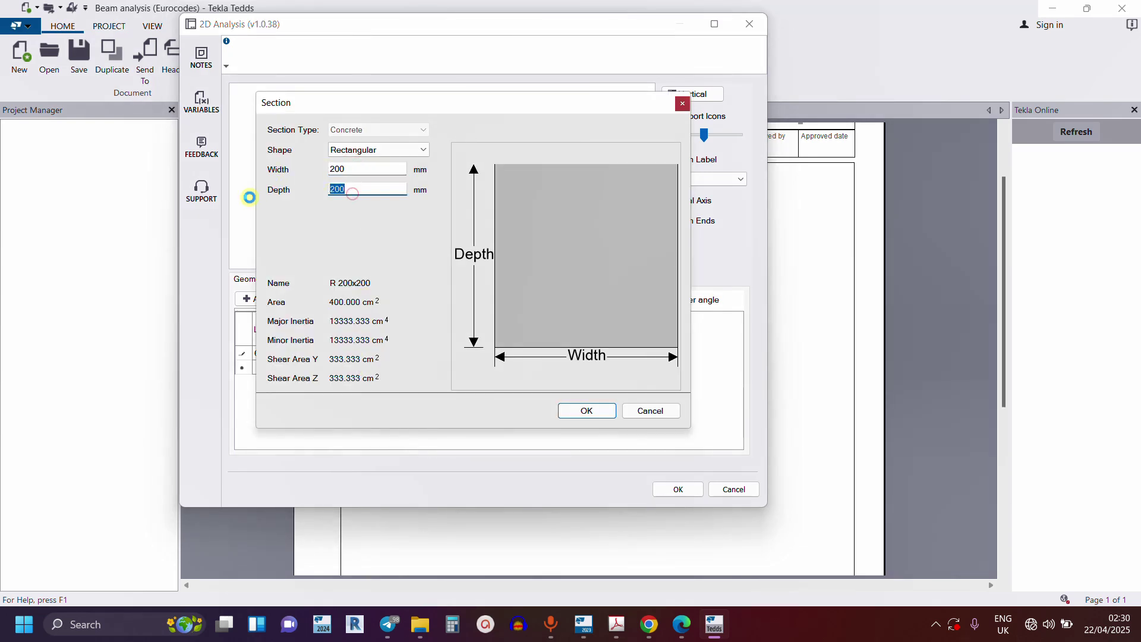
{"action": "type", "text": "300"}
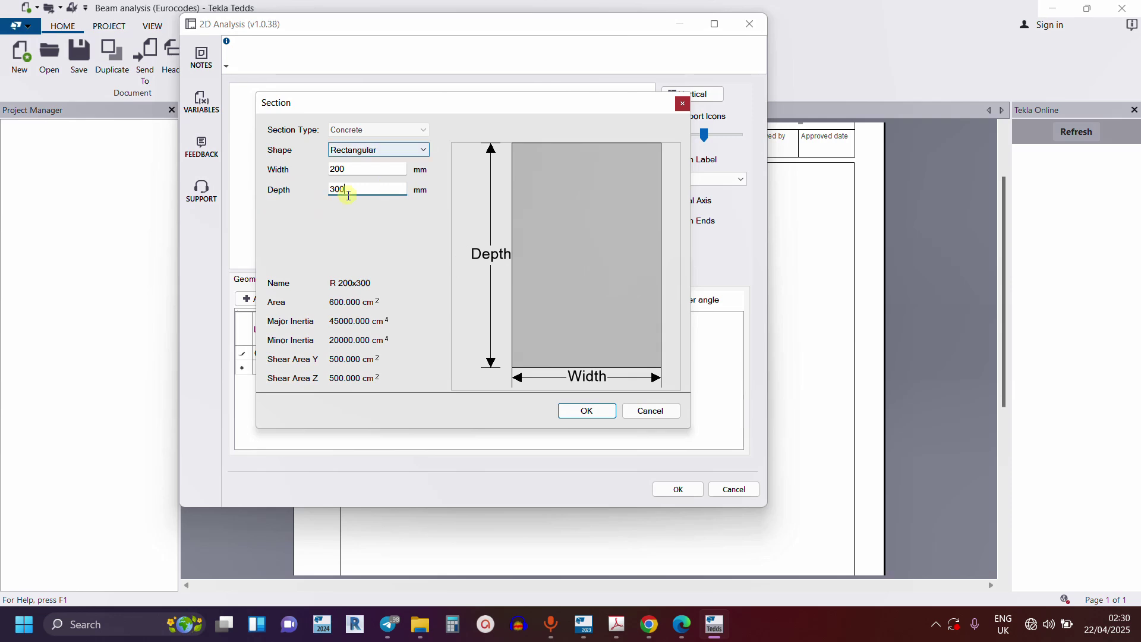
{"action": "left_click", "coordinate": [587, 412]}
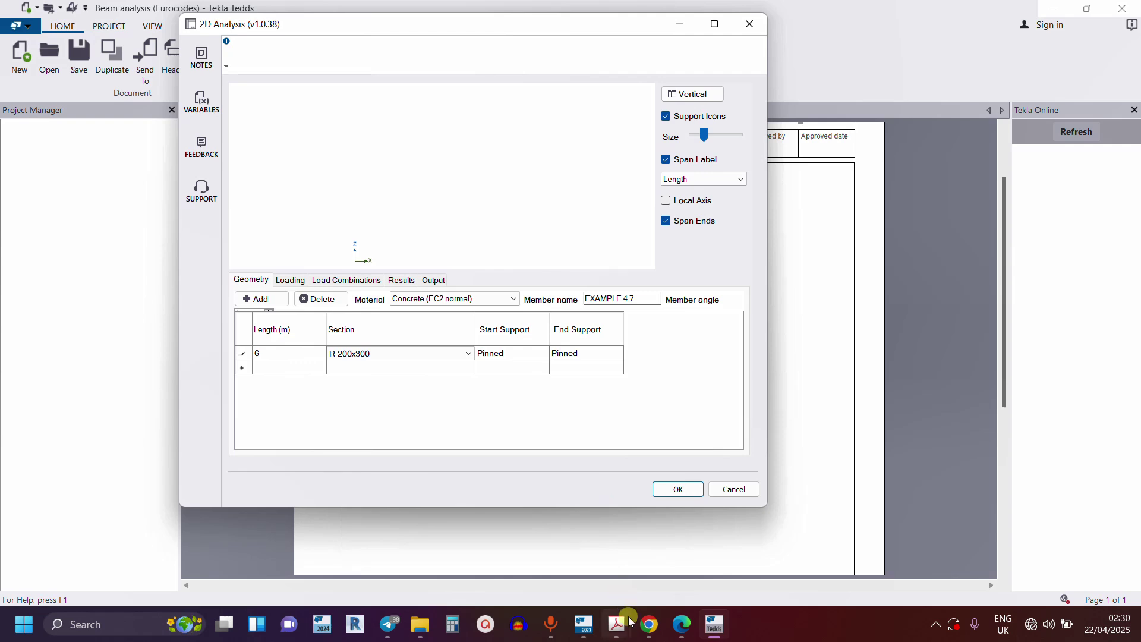
Step: Check the supports in the textbook's beam figure and keep both the start and end supports of the span Pinned
{"action": "mouse_move", "coordinate": [625, 624]}
{"action": "left_click", "coordinate": [776, 553]}
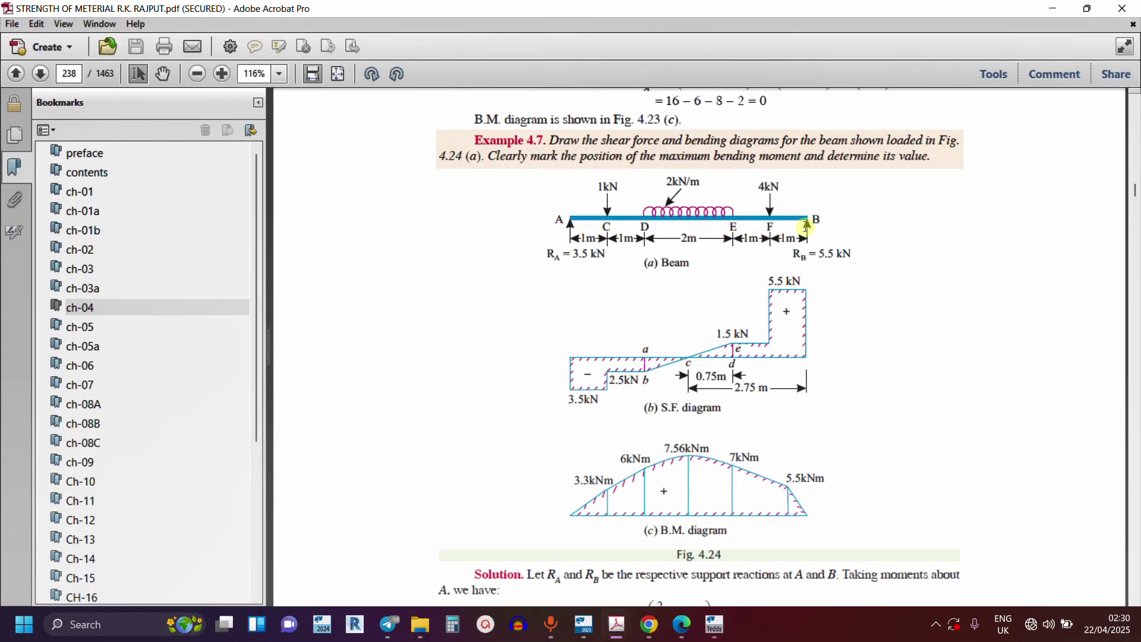
{"action": "left_click", "coordinate": [1052, 8]}
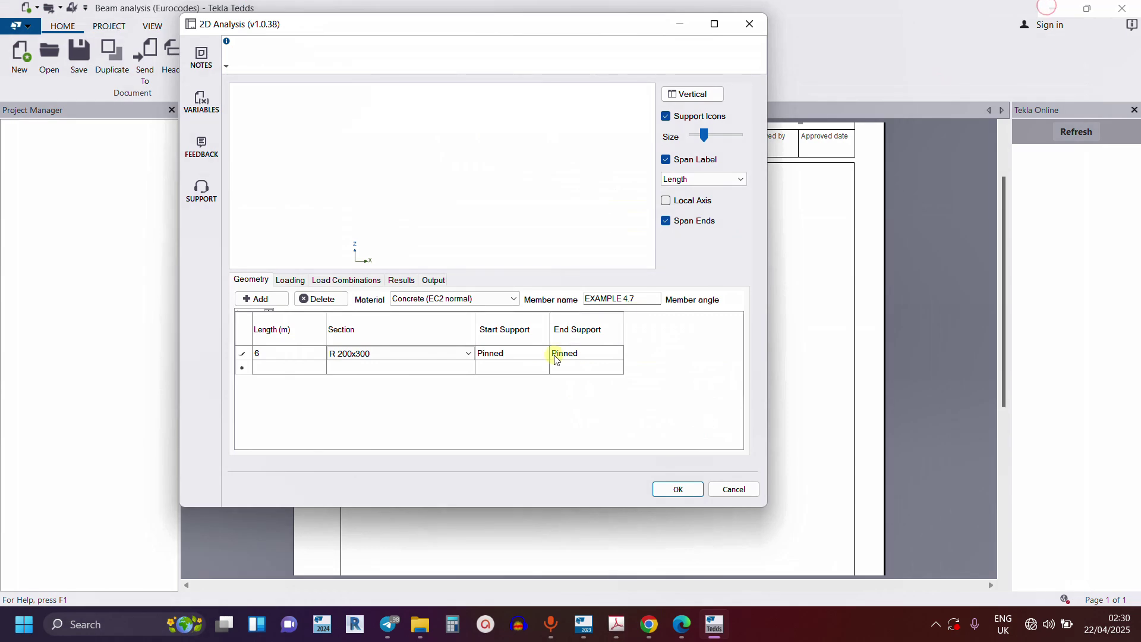
{"action": "left_click", "coordinate": [519, 360]}
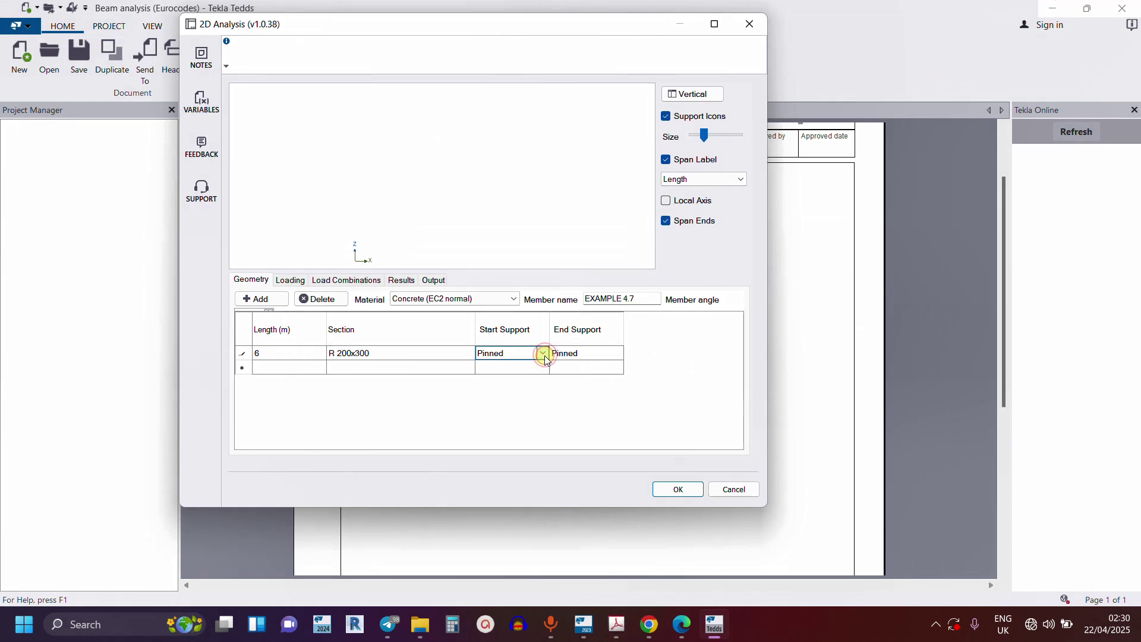
{"action": "left_click", "coordinate": [545, 356]}
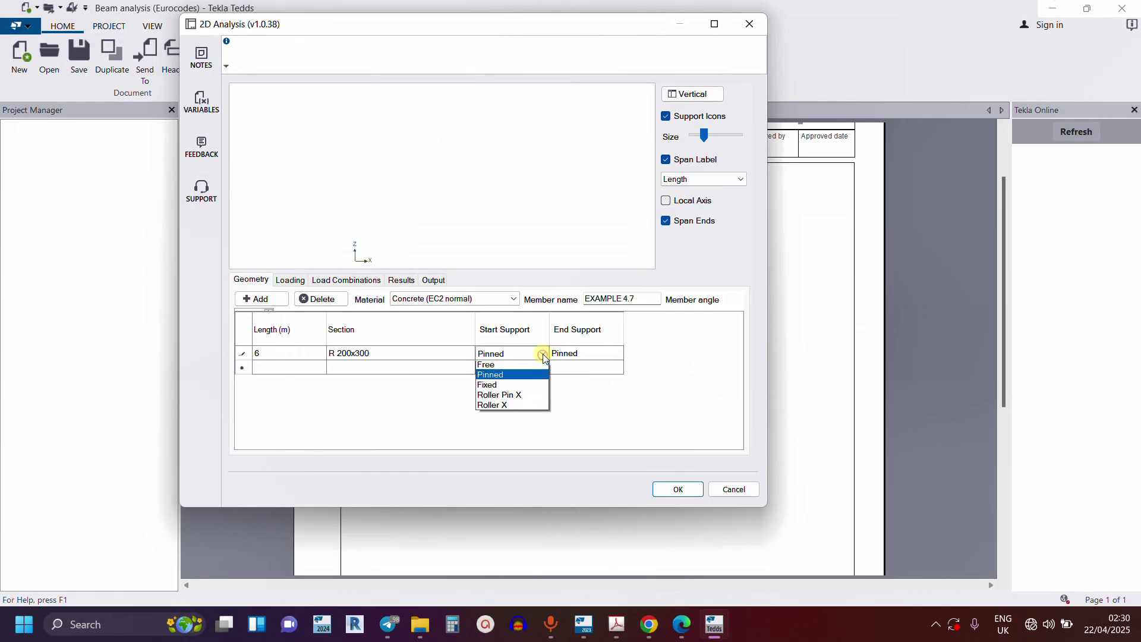
{"action": "left_click", "coordinate": [616, 352]}
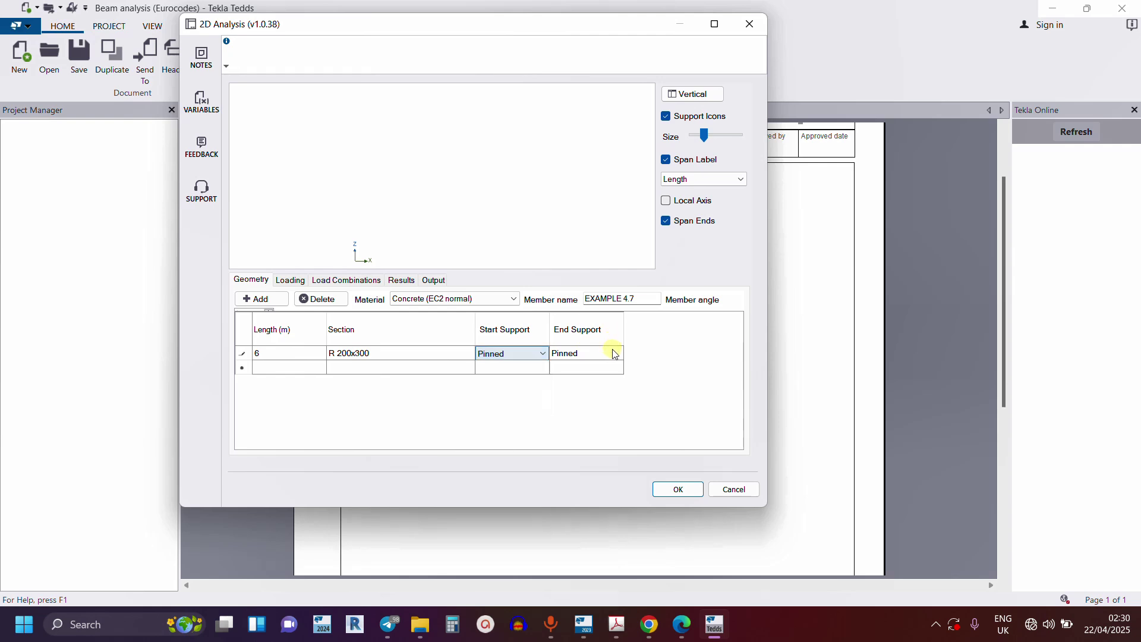
{"action": "left_click", "coordinate": [618, 353]}
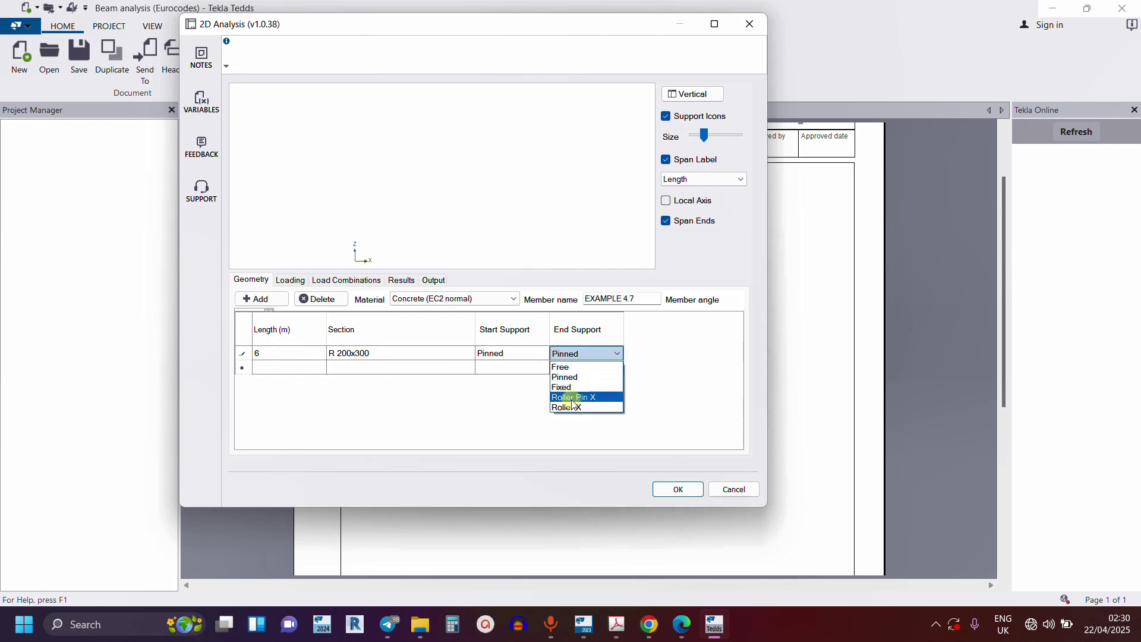
{"action": "left_click", "coordinate": [573, 377]}
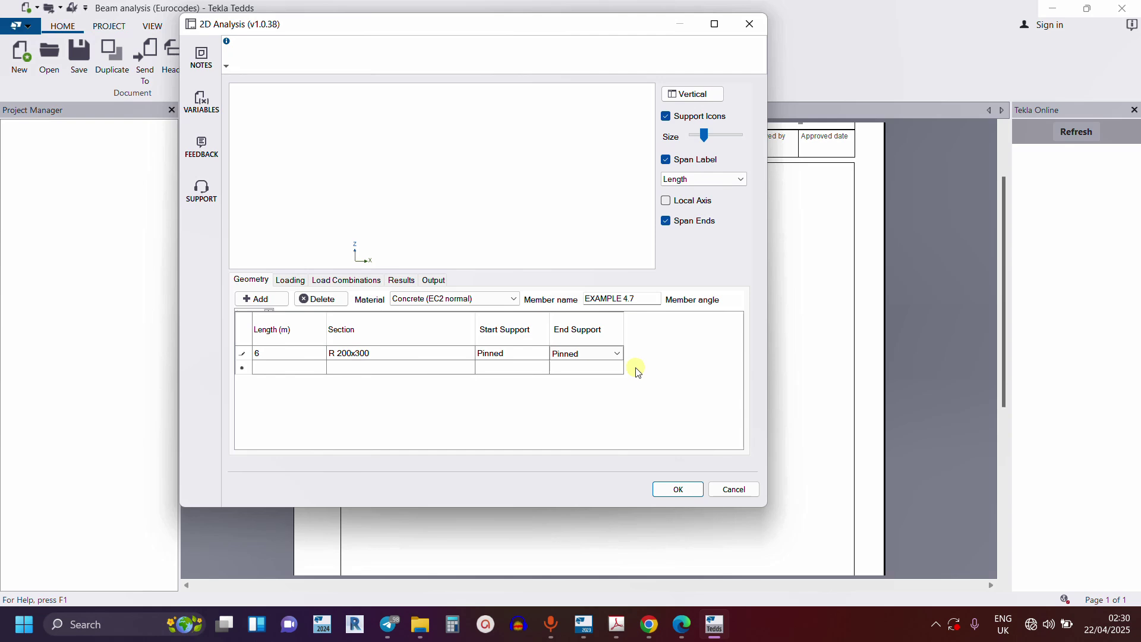
Step: Disable the Self Weight load case and begin a member point load on EXAMPLE 4.7 in the Imposed load case
{"action": "left_click", "coordinate": [295, 284]}
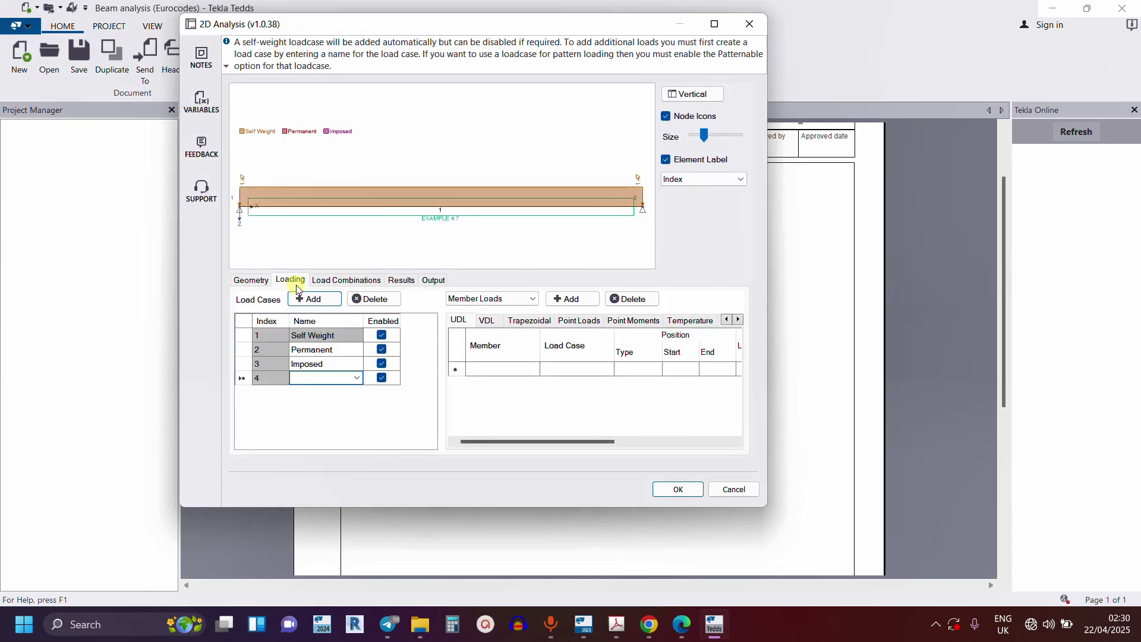
{"action": "left_click", "coordinate": [382, 349]}
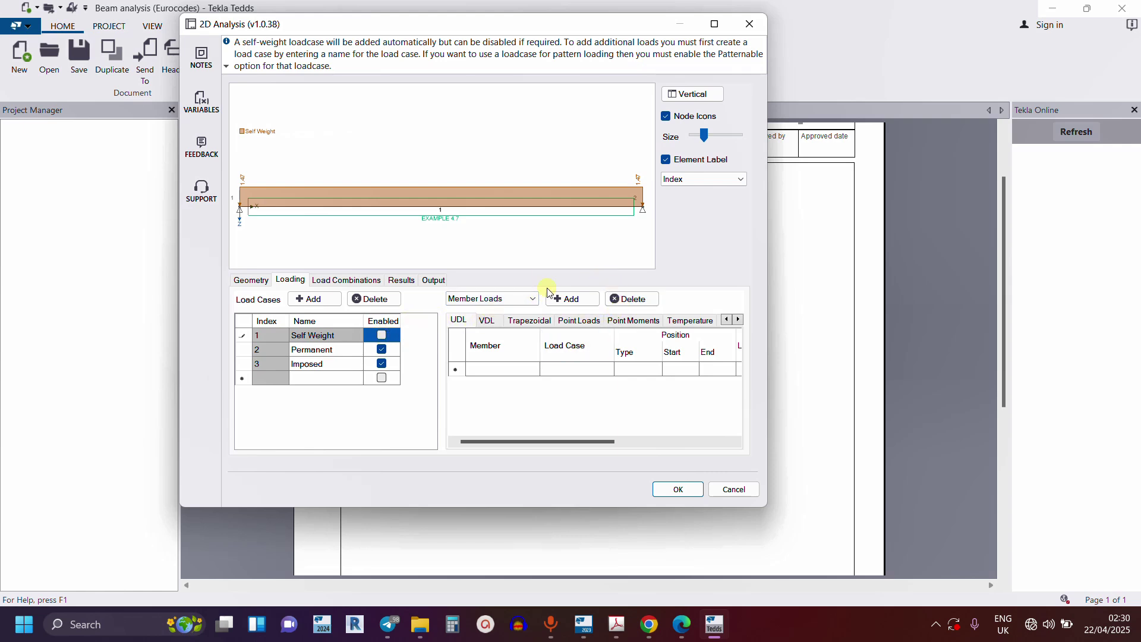
{"action": "left_click", "coordinate": [575, 323]}
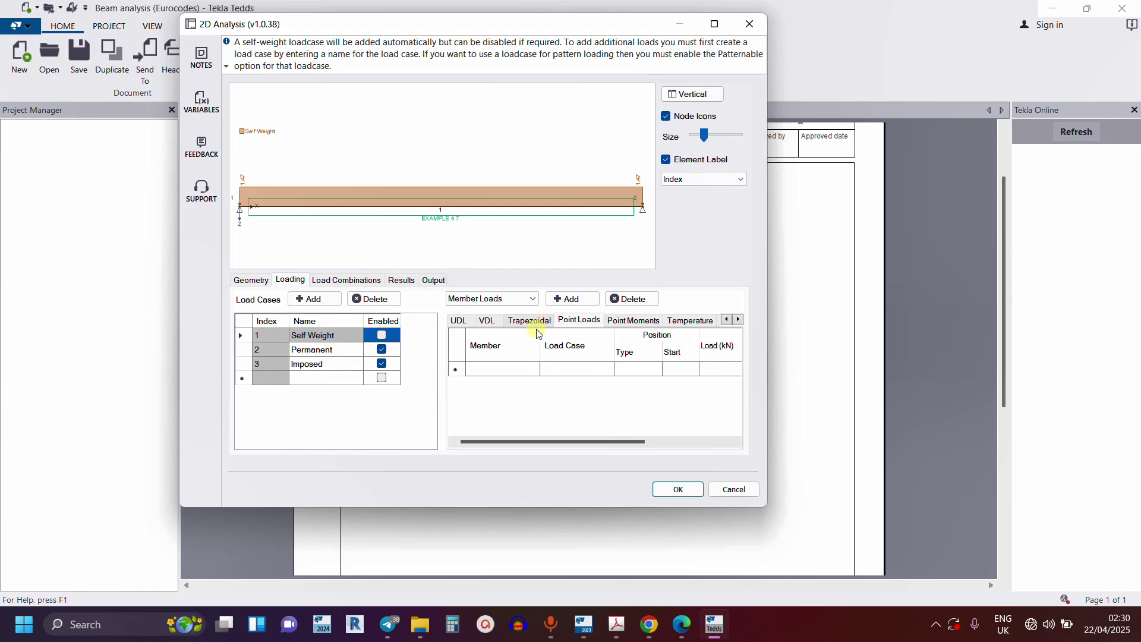
{"action": "left_click", "coordinate": [519, 373]}
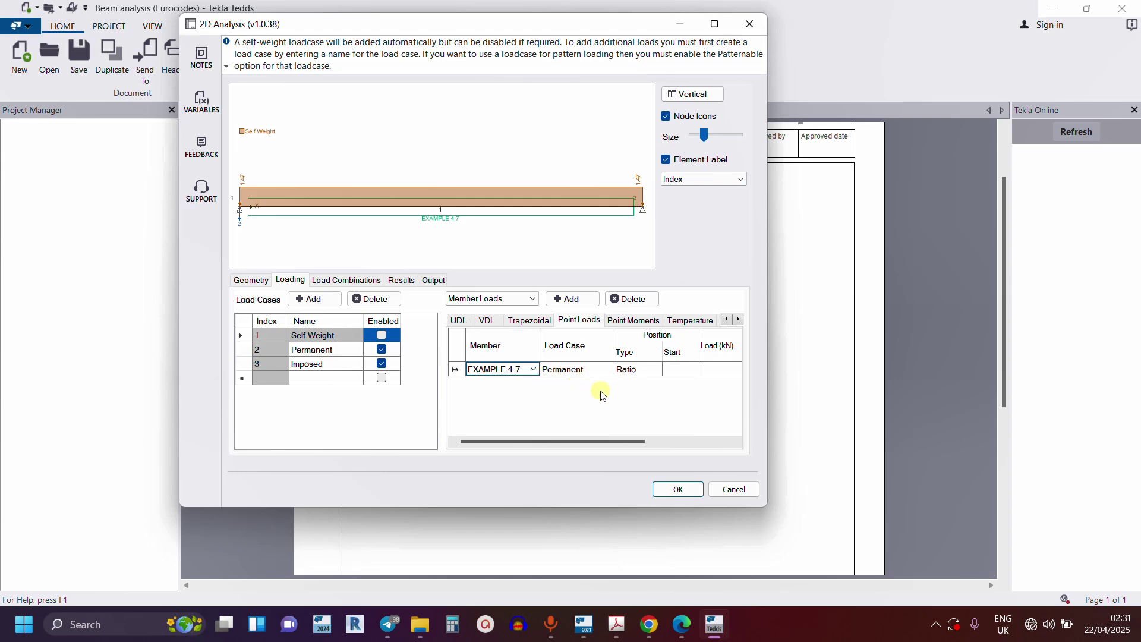
{"action": "left_click", "coordinate": [602, 371]}
{"action": "left_click", "coordinate": [605, 370]}
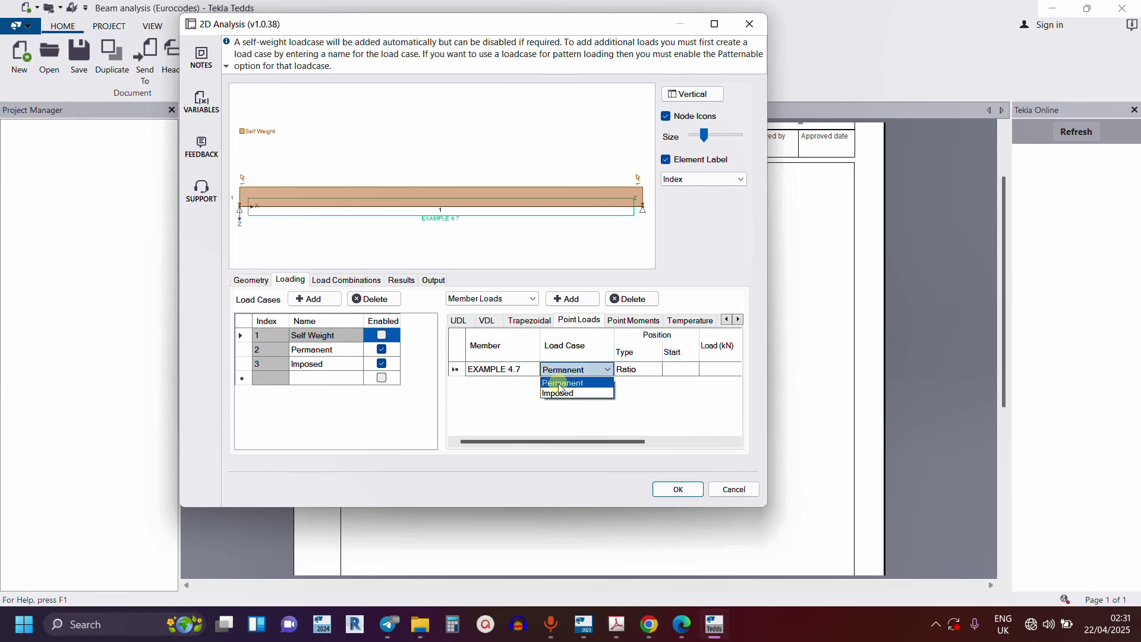
{"action": "left_click", "coordinate": [560, 393]}
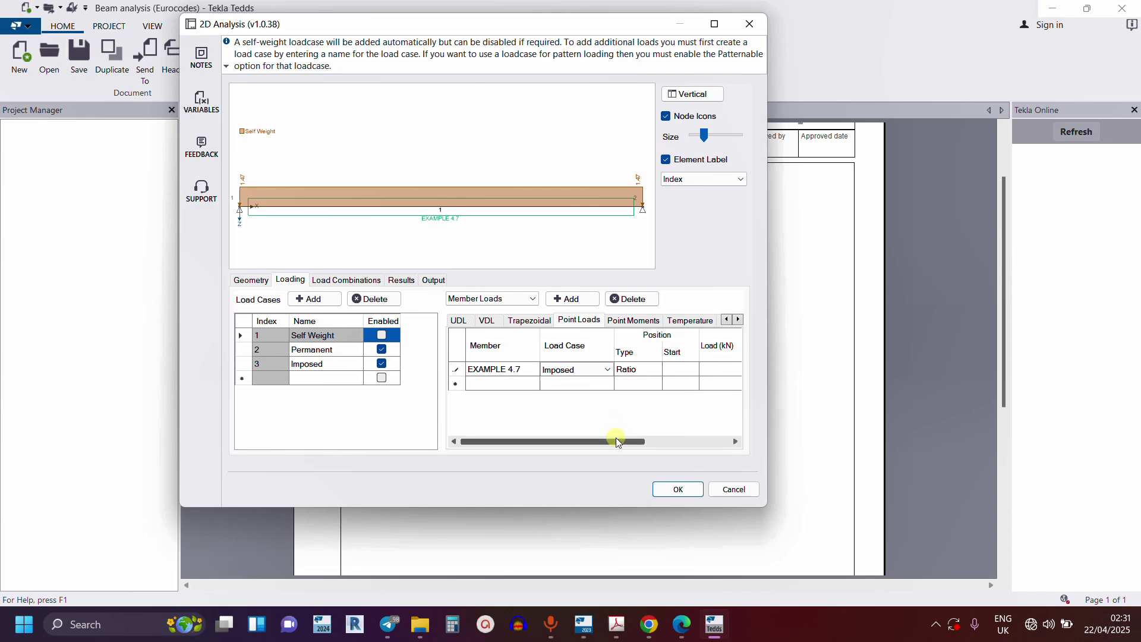
Step: Set the point load's position type to Absolute and its start position to 1 m, following the textbook figure
{"action": "left_click_drag", "start_coordinate": [615, 441], "coordinate": [539, 434]}
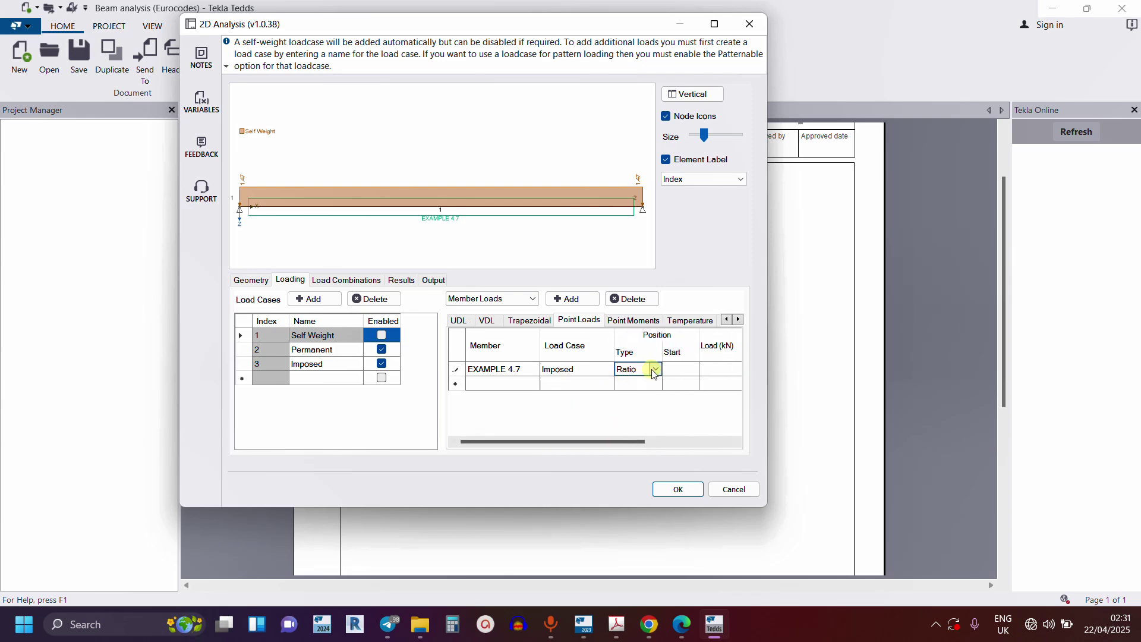
{"action": "left_click", "coordinate": [654, 369]}
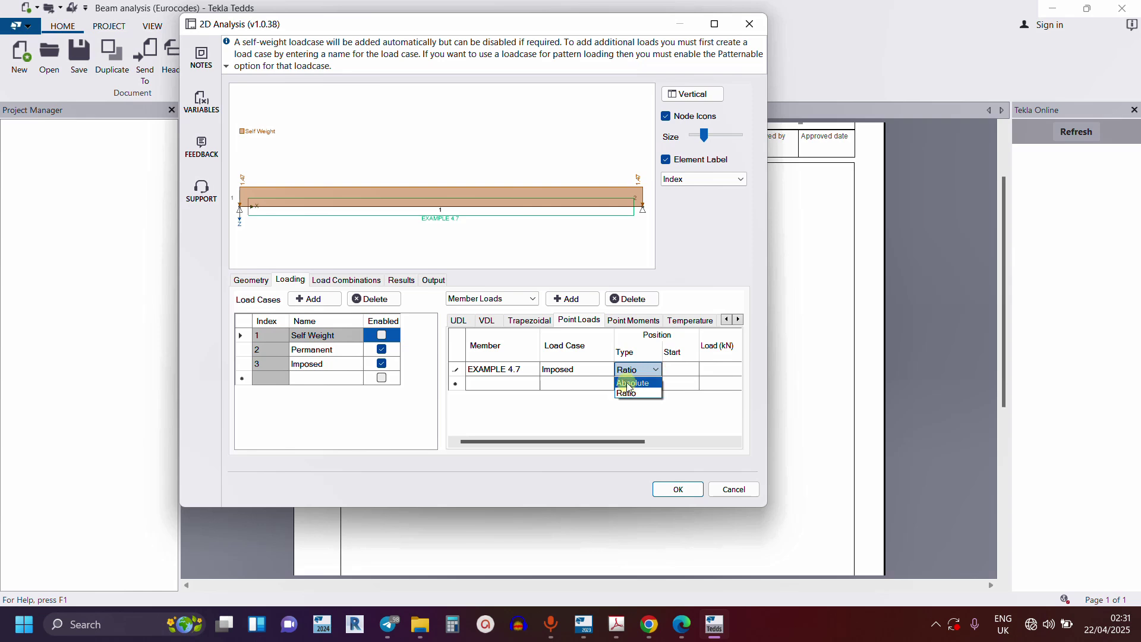
{"action": "left_click", "coordinate": [629, 384]}
{"action": "left_click_drag", "start_coordinate": [619, 440], "coordinate": [687, 442]}
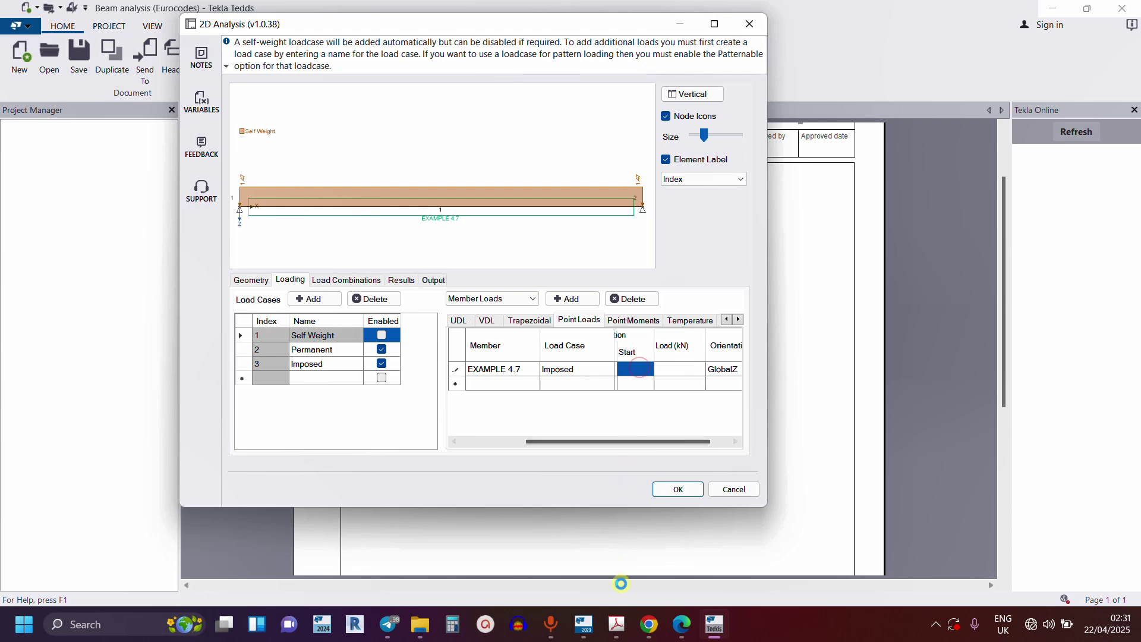
{"action": "mouse_move", "coordinate": [616, 623]}
{"action": "left_click", "coordinate": [758, 561]}
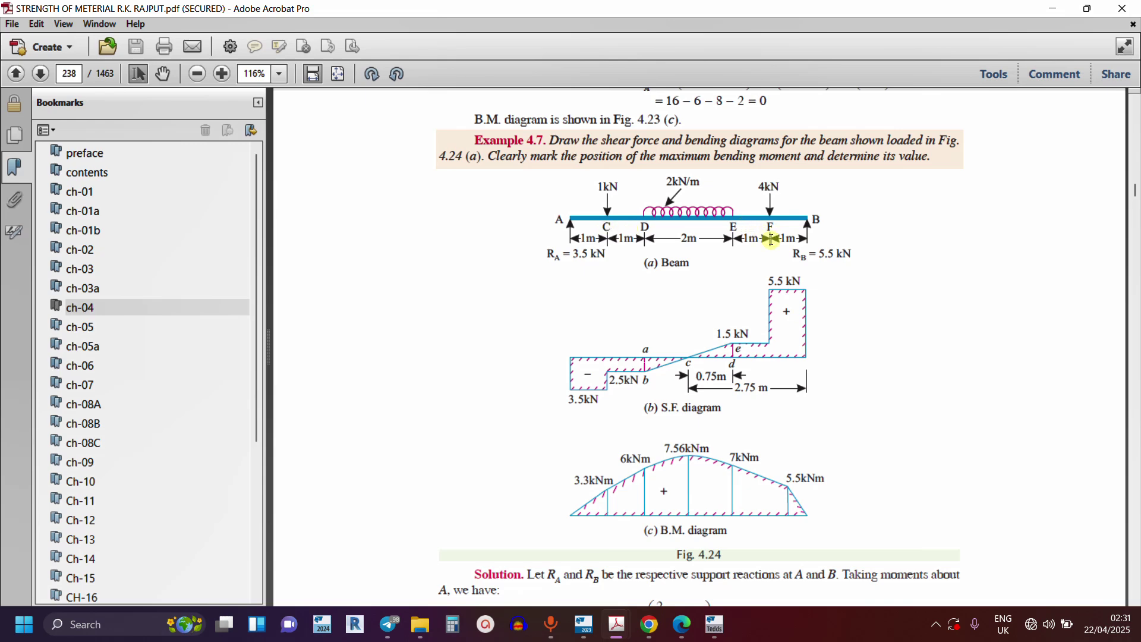
{"action": "left_click", "coordinate": [1053, 9]}
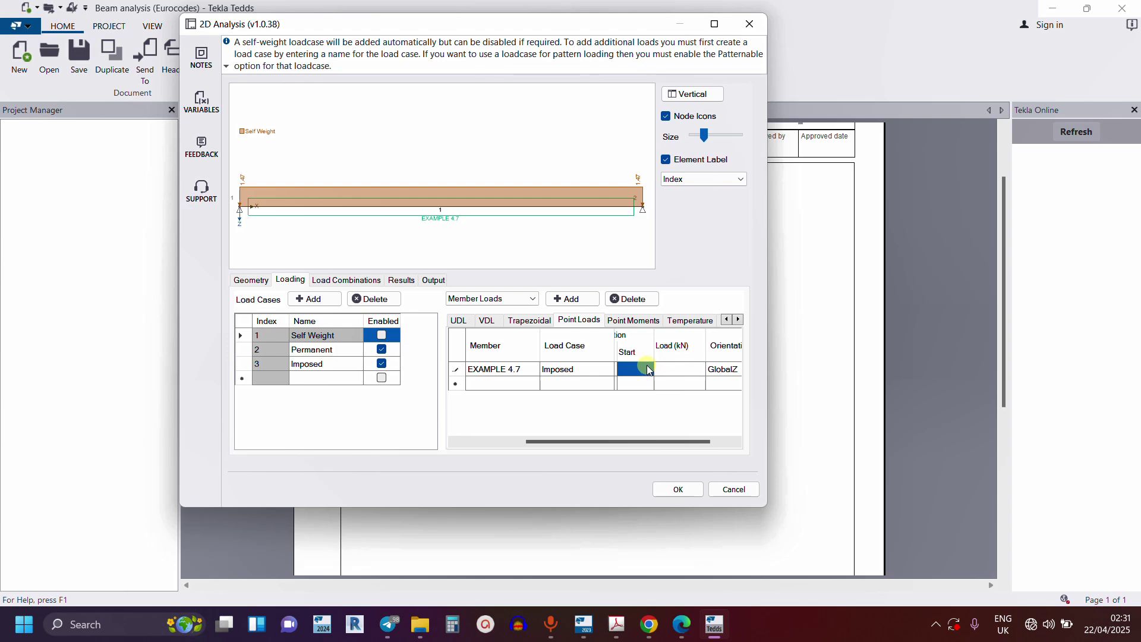
{"action": "type", "text": "1"}
Step: Check the first point load in the textbook figure, set its magnitude to 1 kN and add the load
{"action": "mouse_move", "coordinate": [616, 624]}
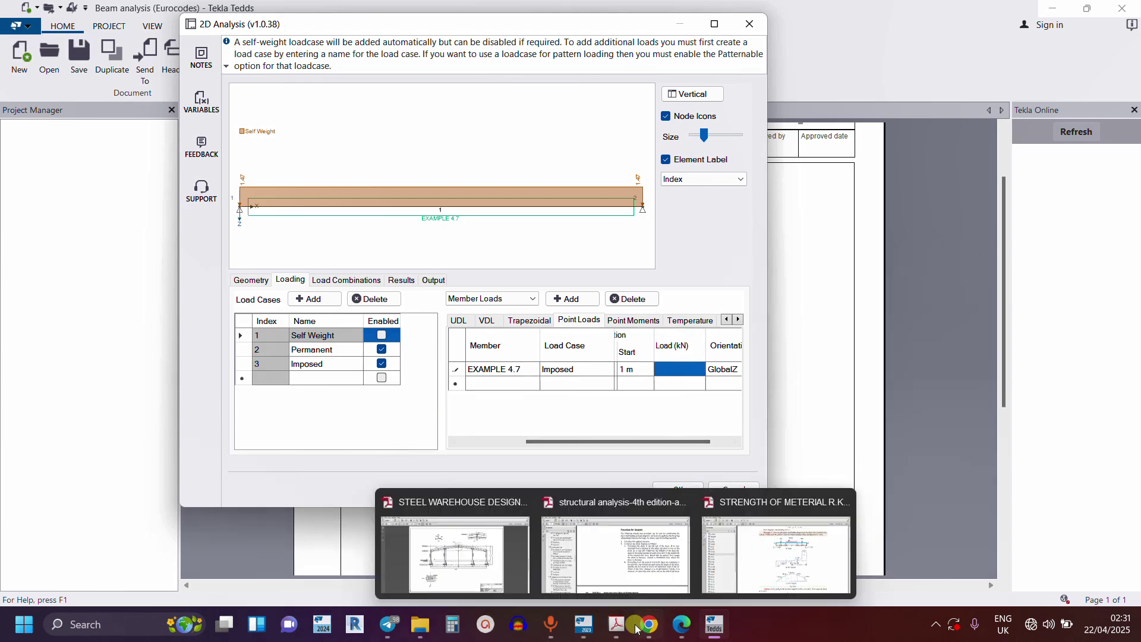
{"action": "left_click", "coordinate": [750, 571]}
{"action": "left_click", "coordinate": [1052, 9]}
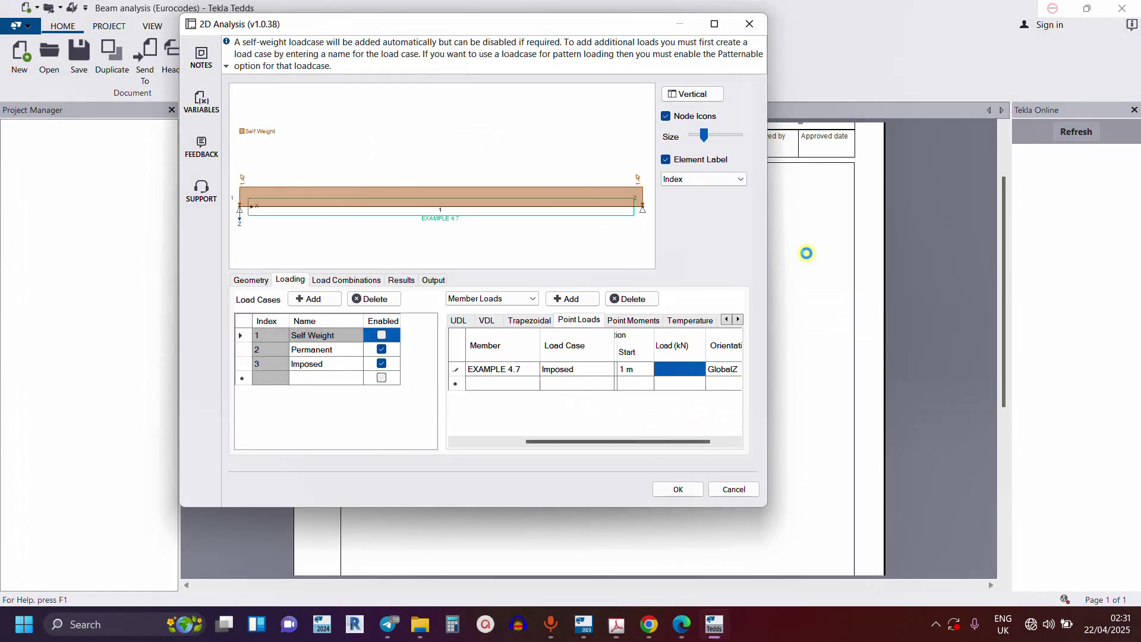
{"action": "type", "text": "1"}
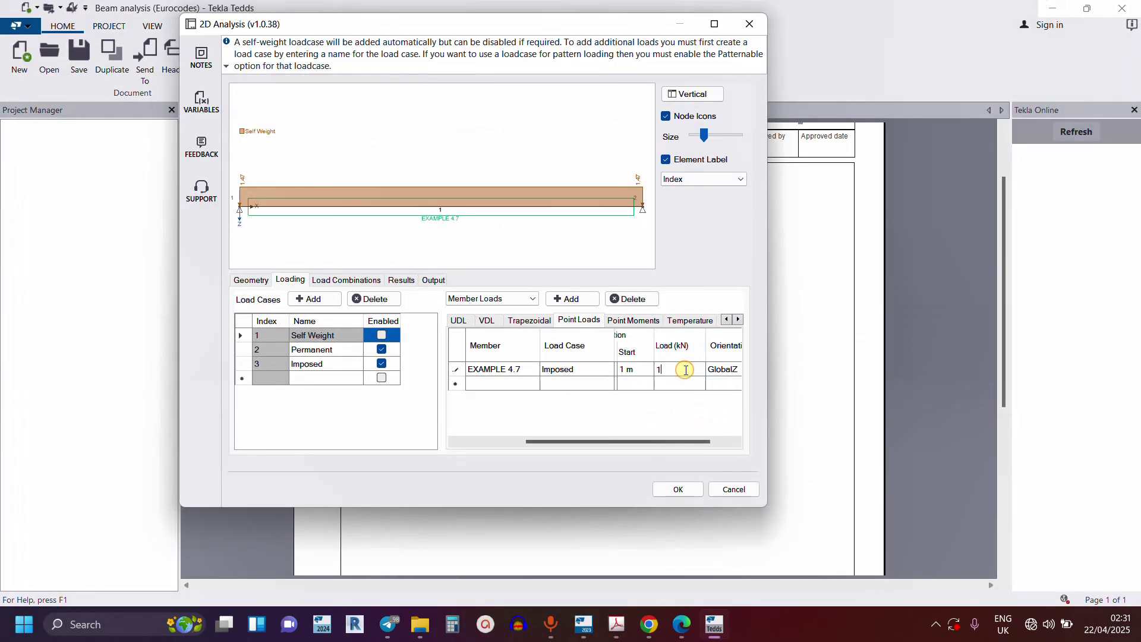
{"action": "left_click", "coordinate": [580, 297]}
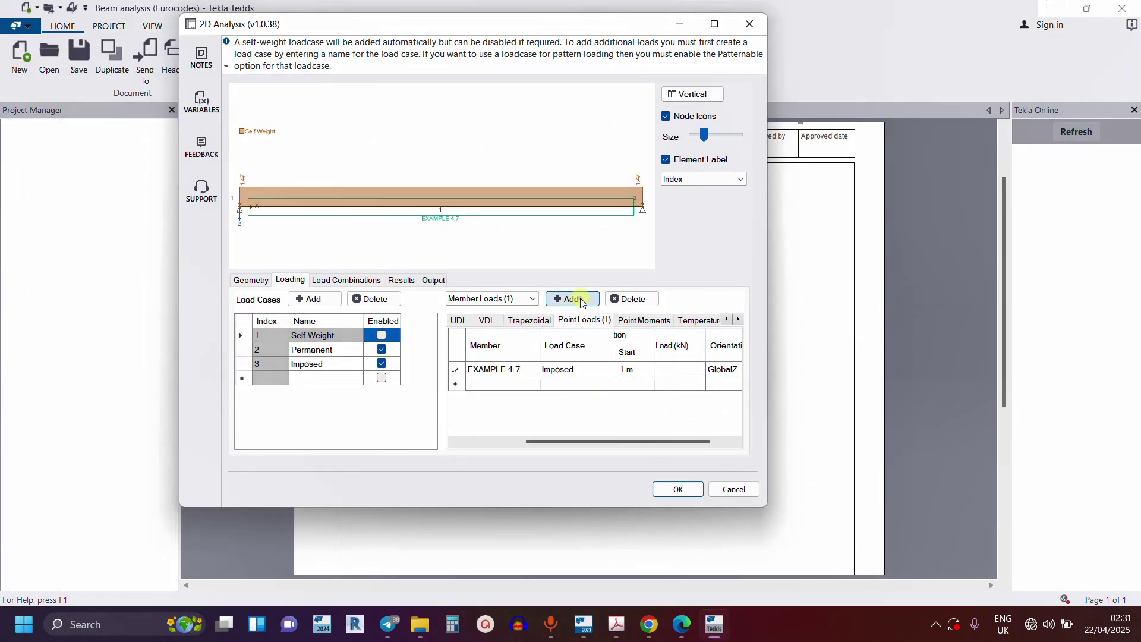
Step: Define the second point load on EXAMPLE 4.7 in the Imposed load case, with start position 5 m and magnitude 4 kN
{"action": "left_click", "coordinate": [597, 385]}
{"action": "left_click", "coordinate": [592, 387]}
{"action": "left_click", "coordinate": [570, 409]}
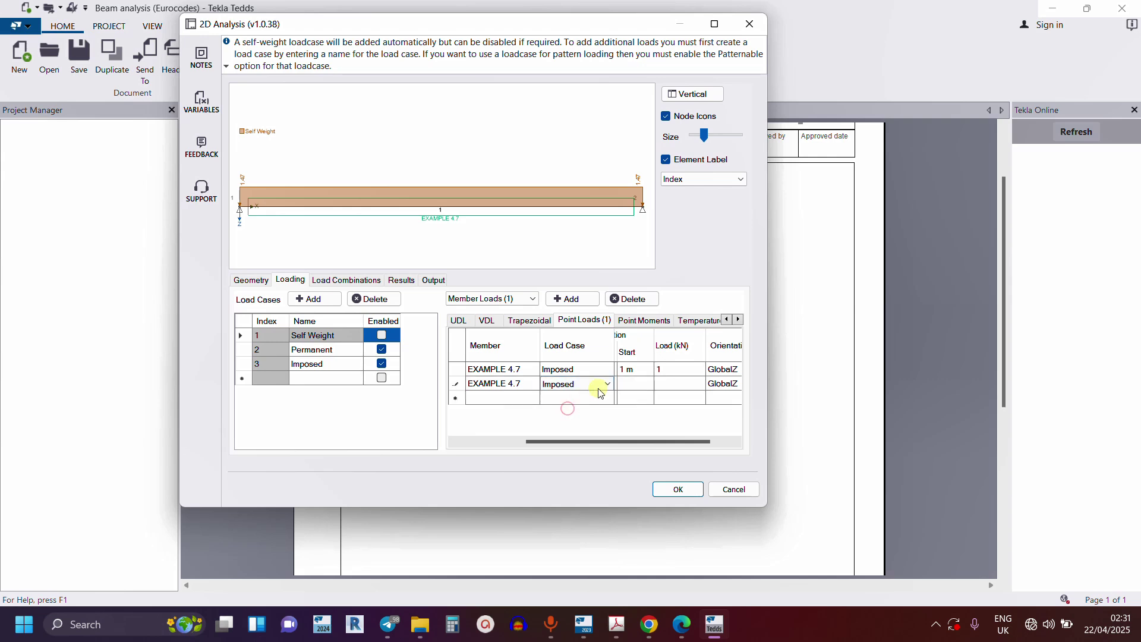
{"action": "type", "text": "5"}
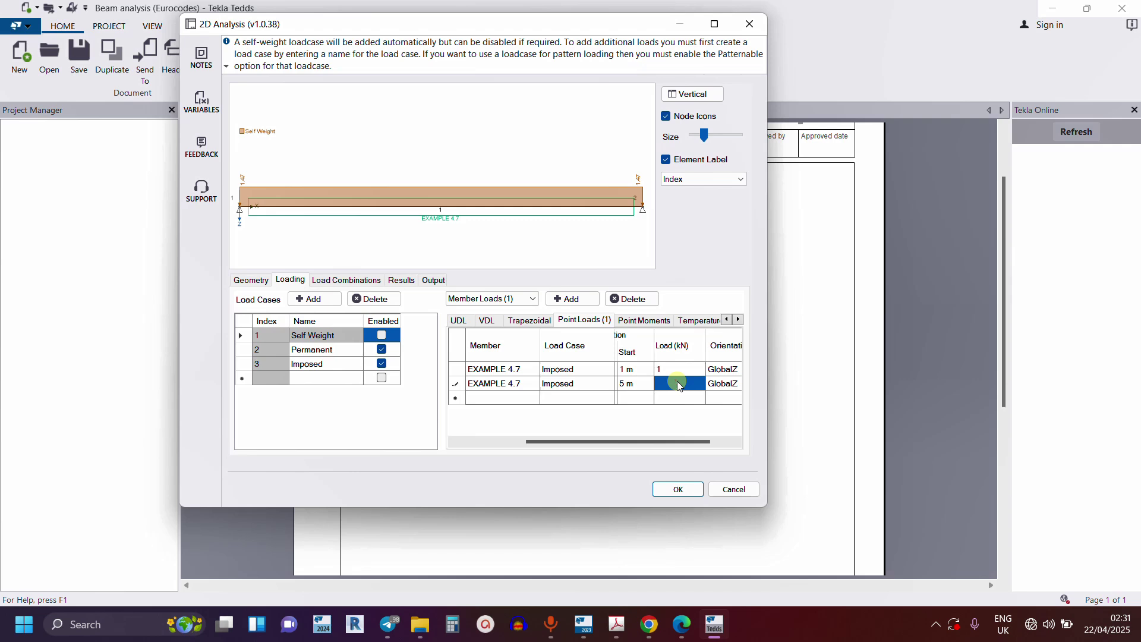
{"action": "type", "text": "4"}
{"action": "left_click", "coordinate": [689, 402]}
Step: Review the first point load's orientation options, keep GlobalZ and check the entries of both point loads
{"action": "left_click_drag", "start_coordinate": [659, 442], "coordinate": [681, 441]}
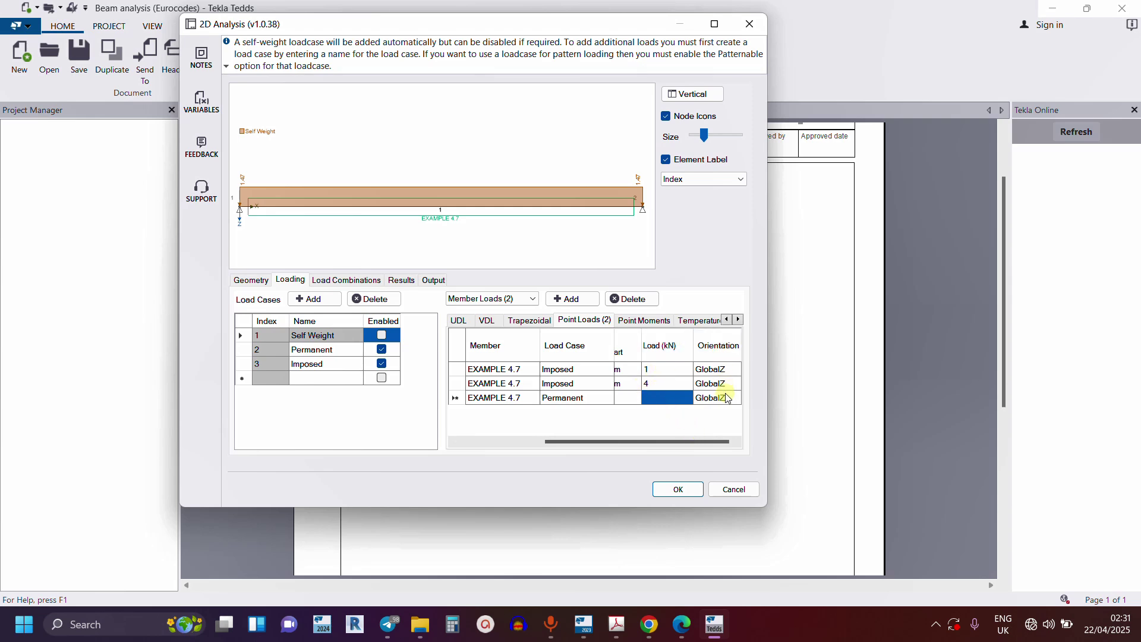
{"action": "left_click", "coordinate": [729, 370]}
{"action": "left_click", "coordinate": [733, 370]}
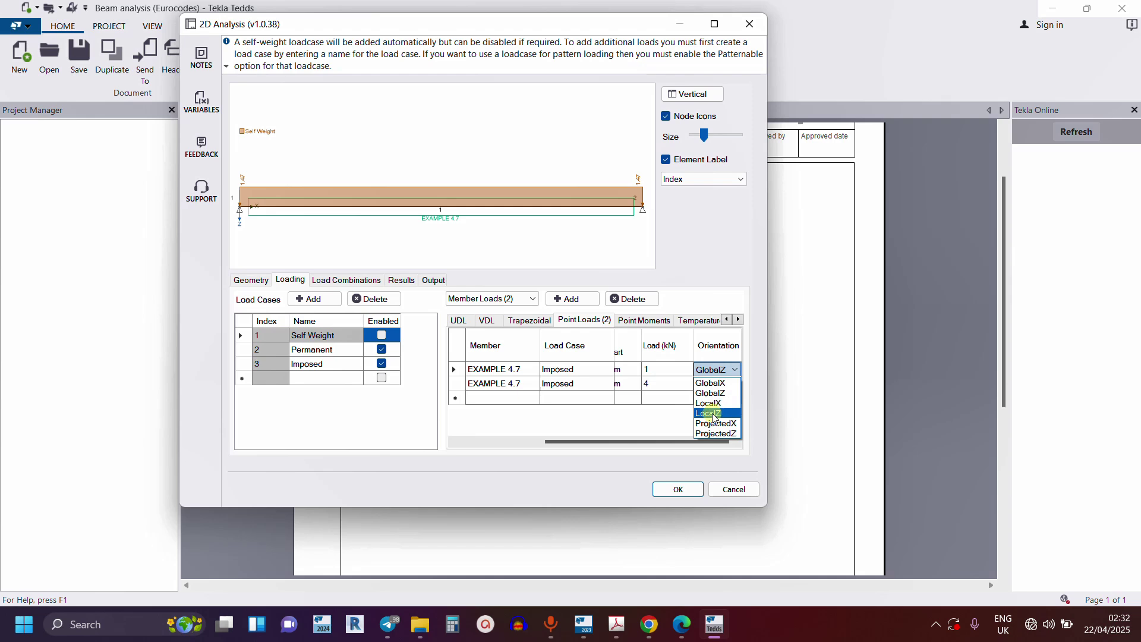
{"action": "left_click", "coordinate": [663, 424]}
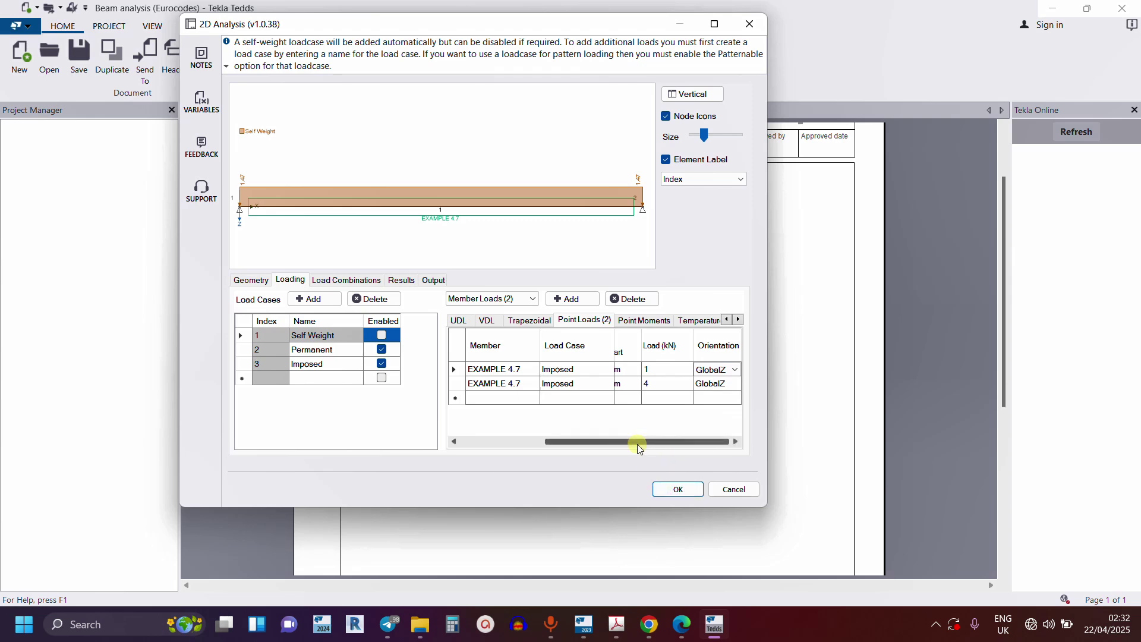
{"action": "left_click_drag", "start_coordinate": [634, 443], "coordinate": [526, 449]}
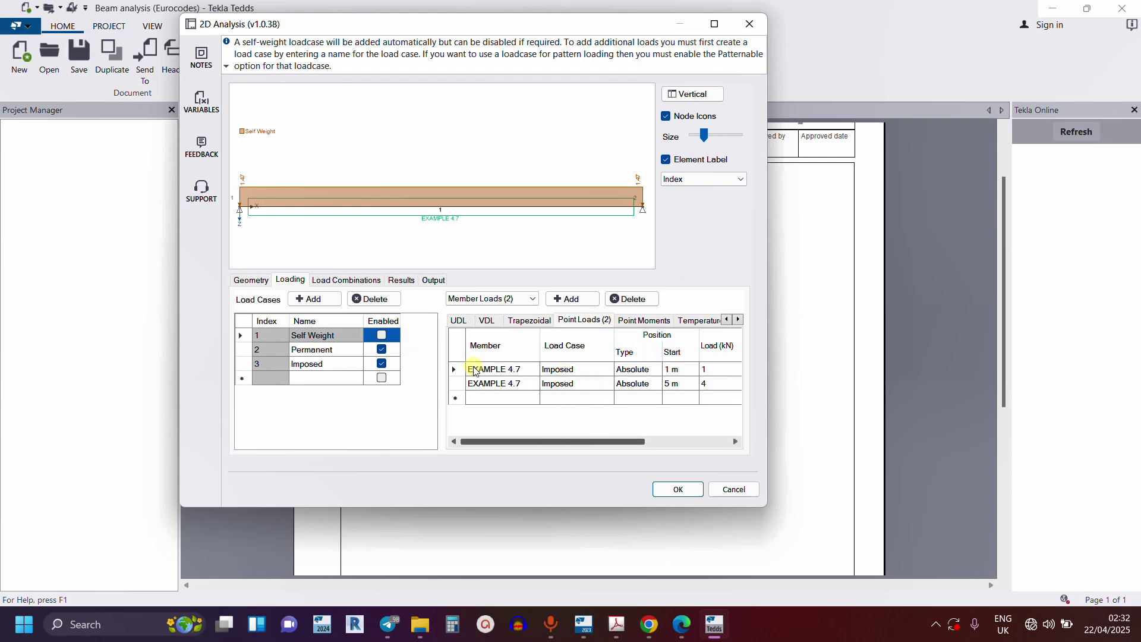
Step: Begin a uniformly distributed load on member EXAMPLE 4.7 and assign it to the Imposed load case
{"action": "left_click", "coordinate": [458, 320]}
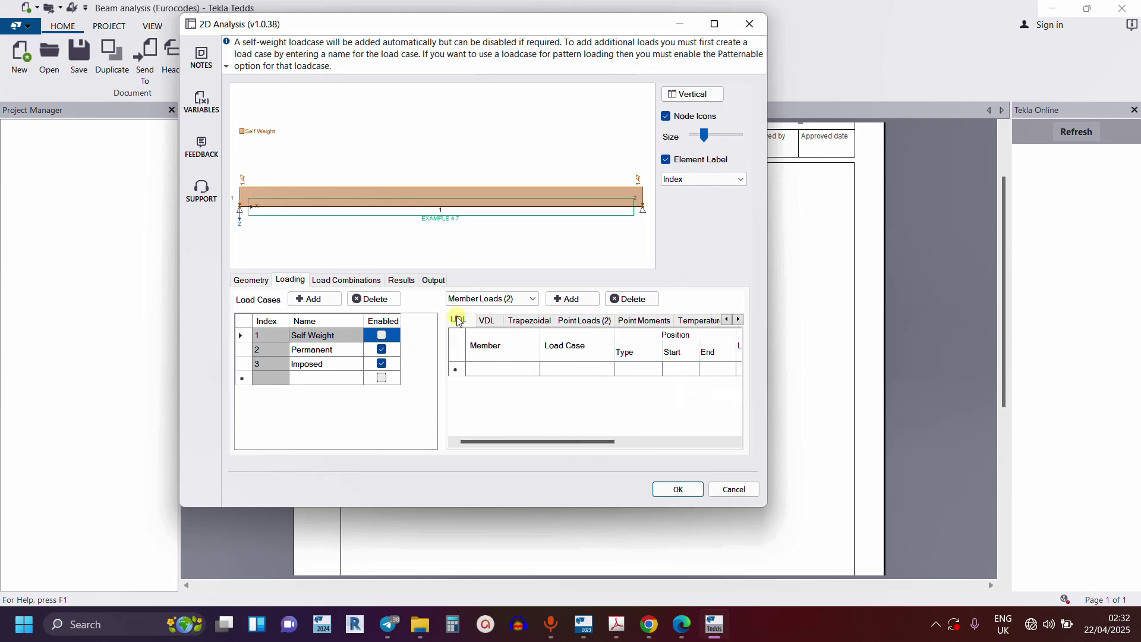
{"action": "left_click", "coordinate": [526, 369]}
{"action": "left_click", "coordinate": [519, 369]}
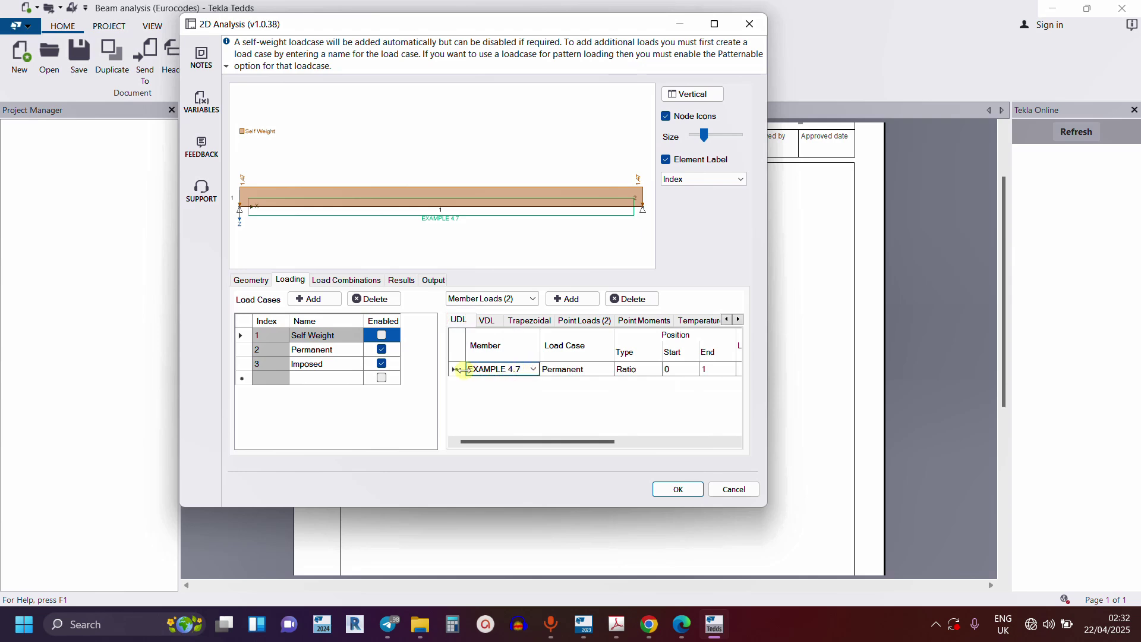
{"action": "left_click", "coordinate": [572, 299]}
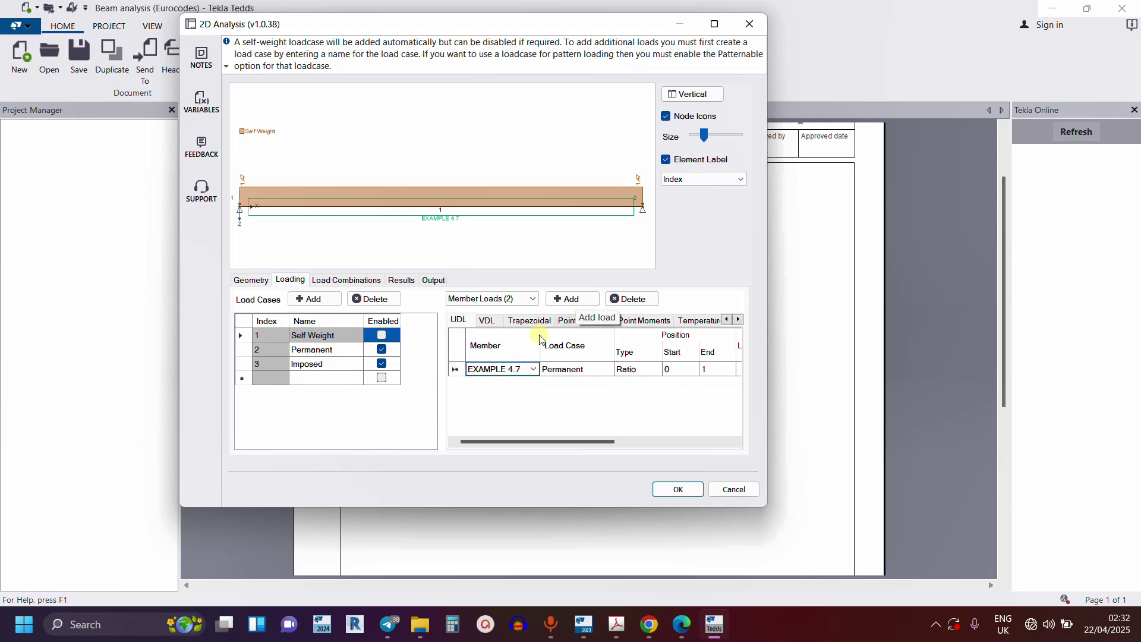
{"action": "left_click", "coordinate": [507, 374]}
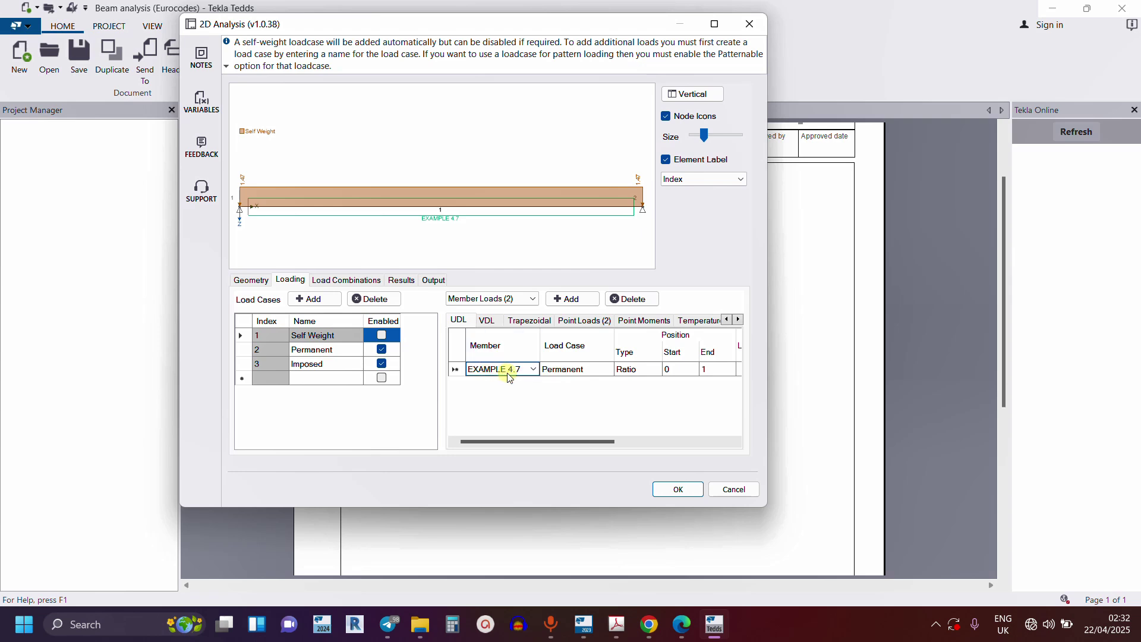
{"action": "left_click", "coordinate": [604, 369]}
{"action": "left_click", "coordinate": [606, 369]}
{"action": "left_click", "coordinate": [562, 395]}
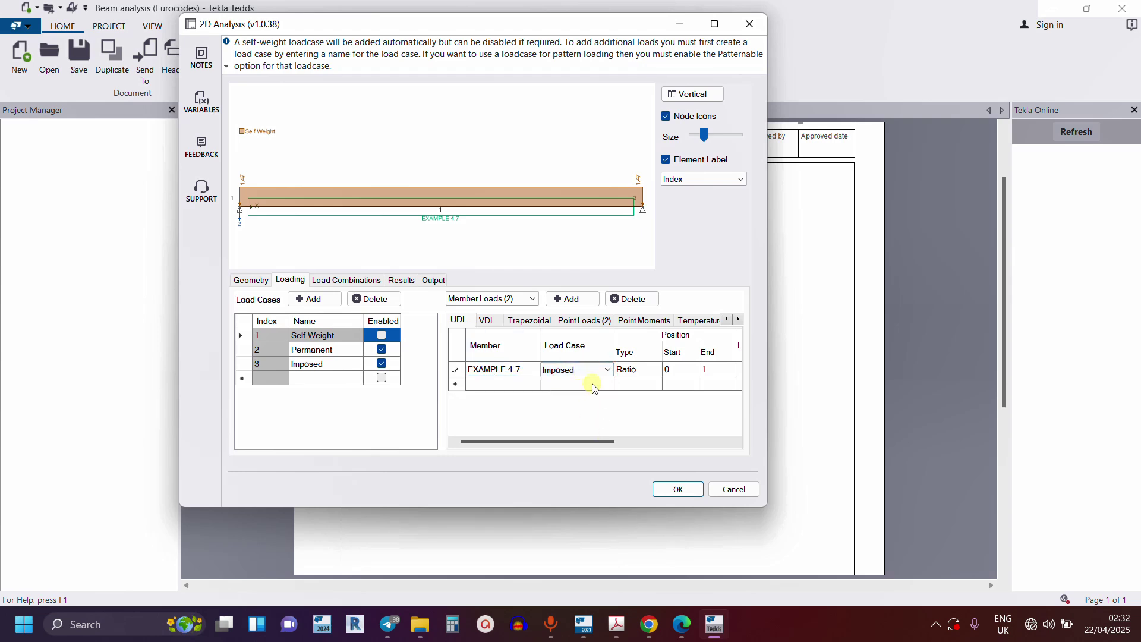
Step: Set the UDL's position type to Absolute with start 2 m and end 4 m per the textbook figure, and delete the extra blank load row
{"action": "left_click", "coordinate": [638, 369]}
{"action": "left_click", "coordinate": [658, 369]}
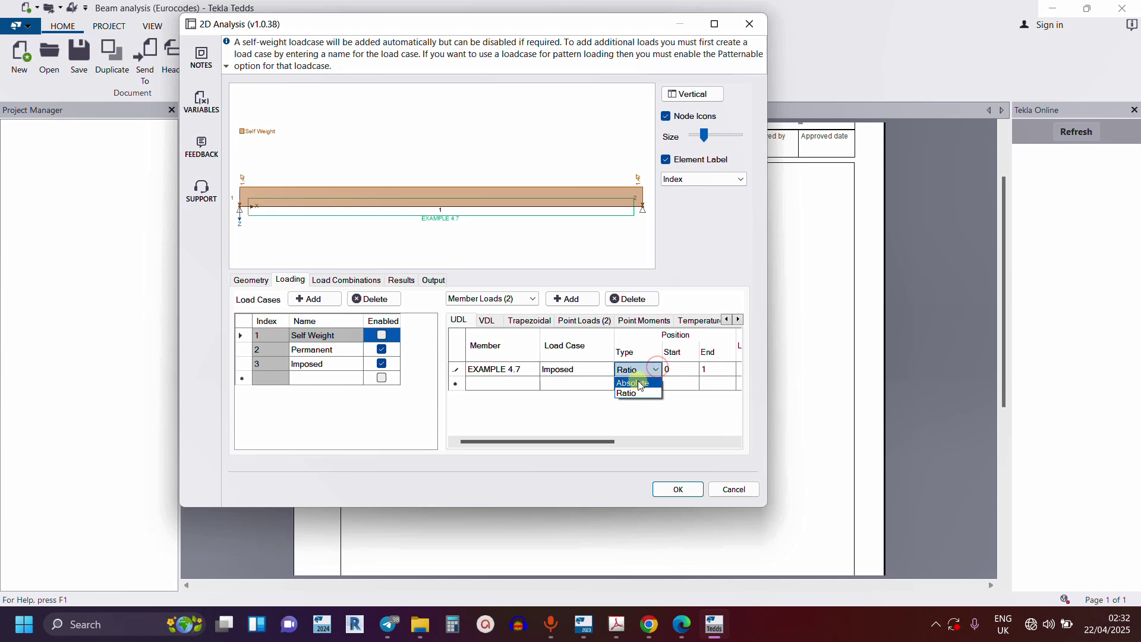
{"action": "left_click", "coordinate": [640, 383]}
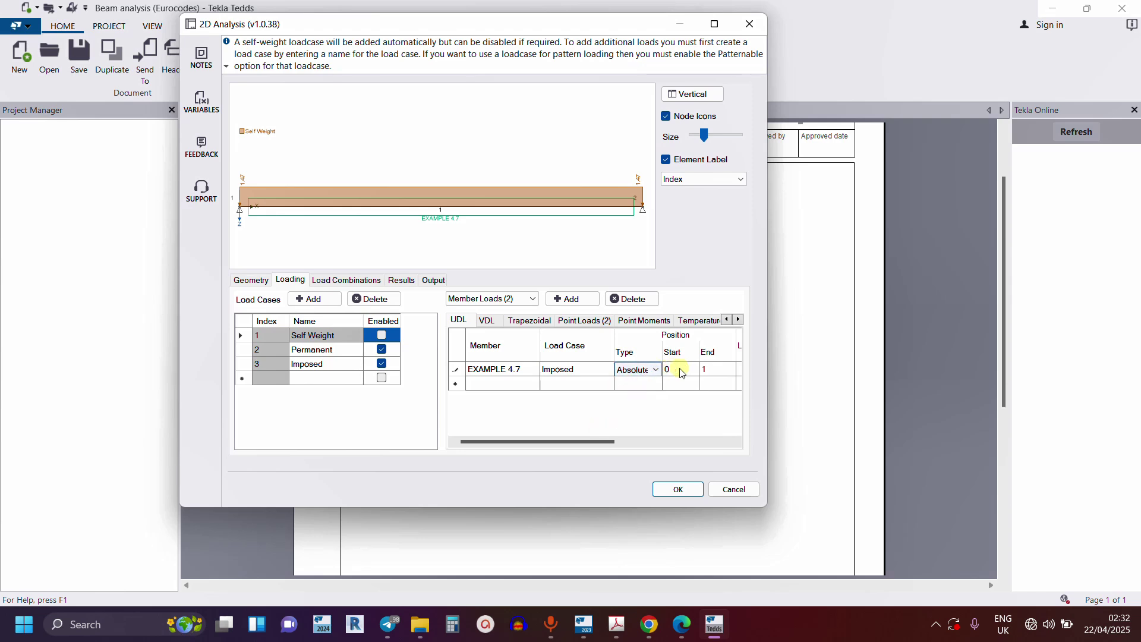
{"action": "mouse_move", "coordinate": [615, 624]}
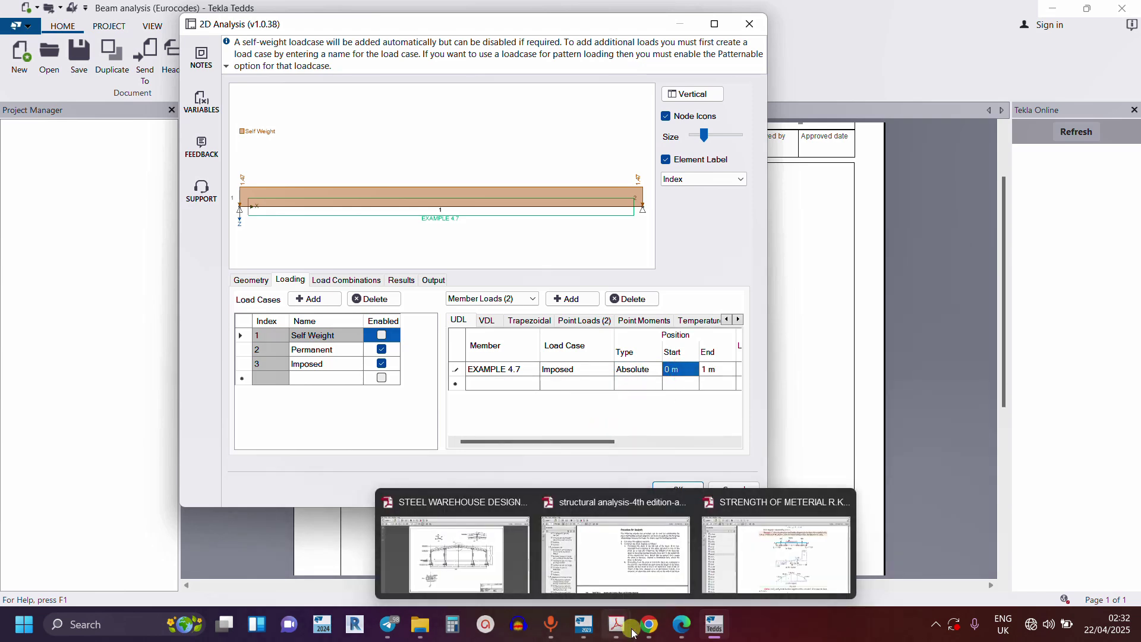
{"action": "left_click", "coordinate": [763, 538]}
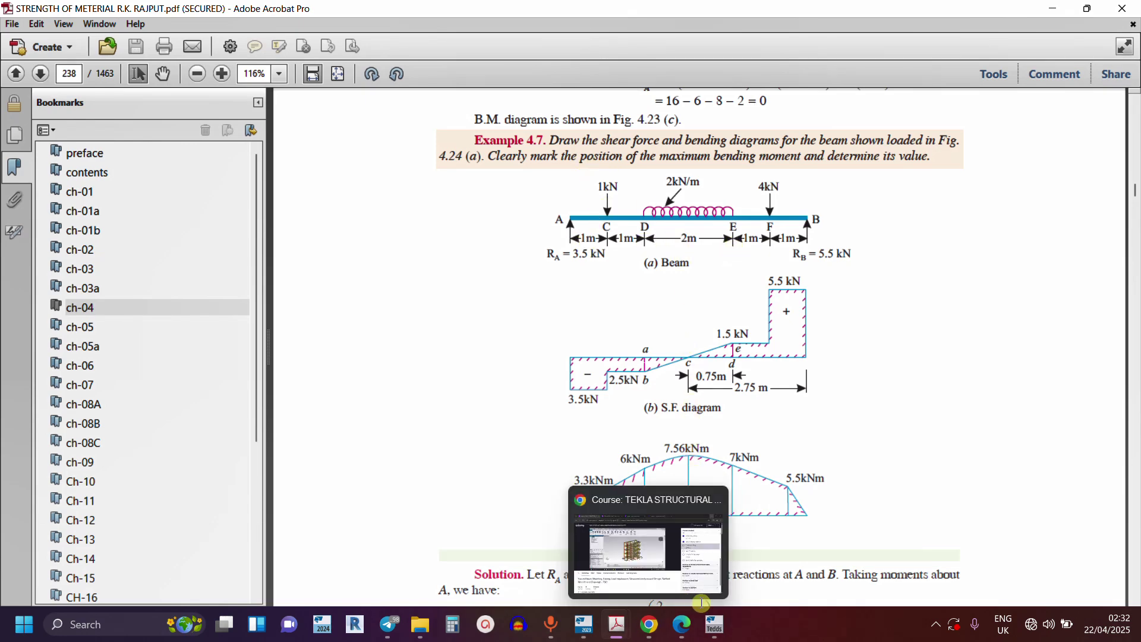
{"action": "left_click", "coordinate": [721, 628]}
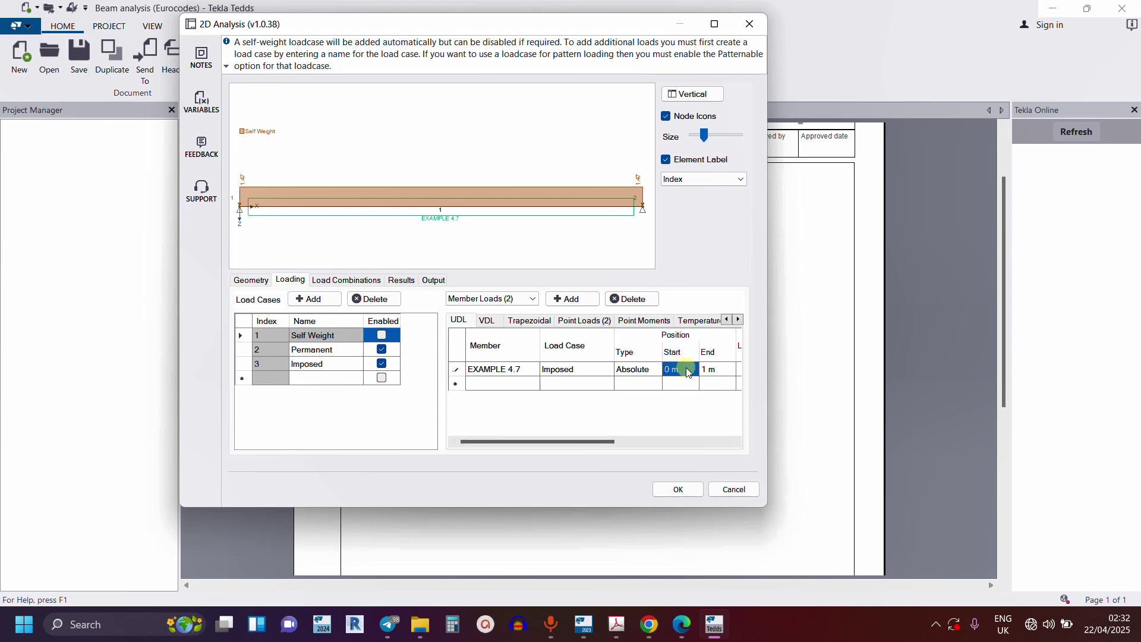
{"action": "type", "text": "2"}
{"action": "left_click", "coordinate": [717, 370]}
{"action": "type", "text": "4"}
{"action": "left_click", "coordinate": [691, 385]}
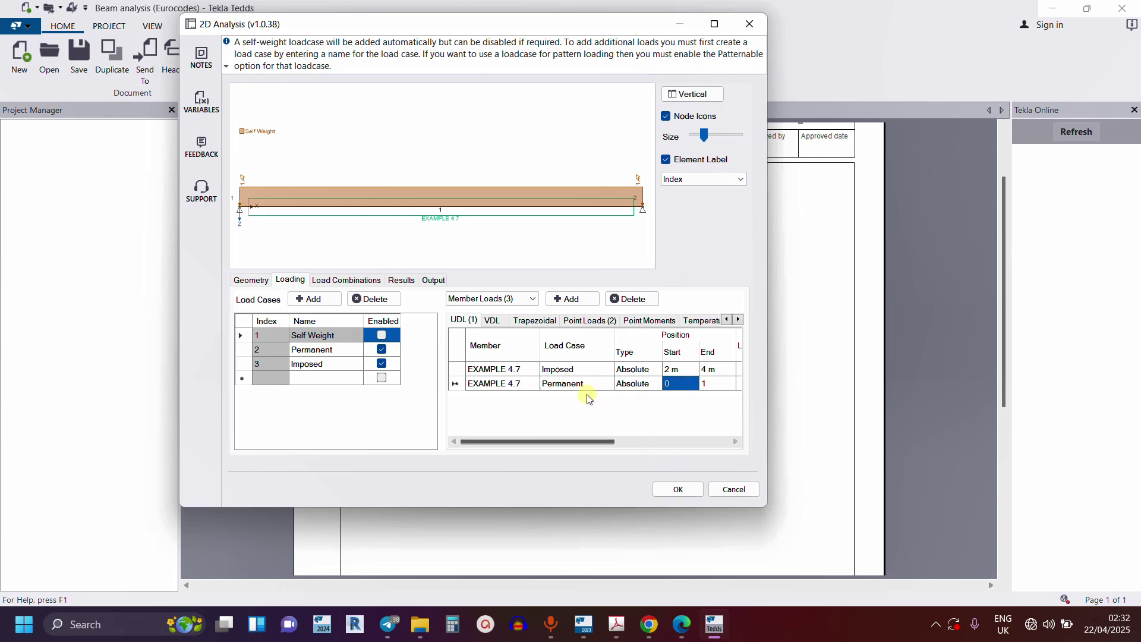
{"action": "left_click", "coordinate": [638, 307]}
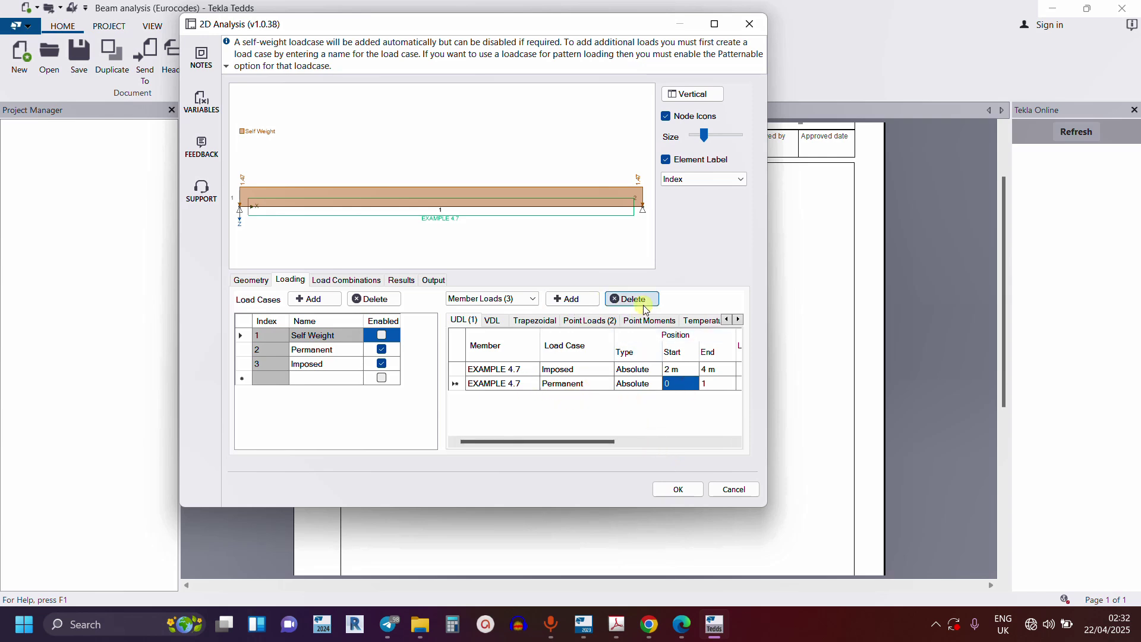
Step: Check the UDL in the textbook figure, set its load to 2 kN/m and refresh the beam loading diagram
{"action": "left_click_drag", "start_coordinate": [591, 443], "coordinate": [701, 438]}
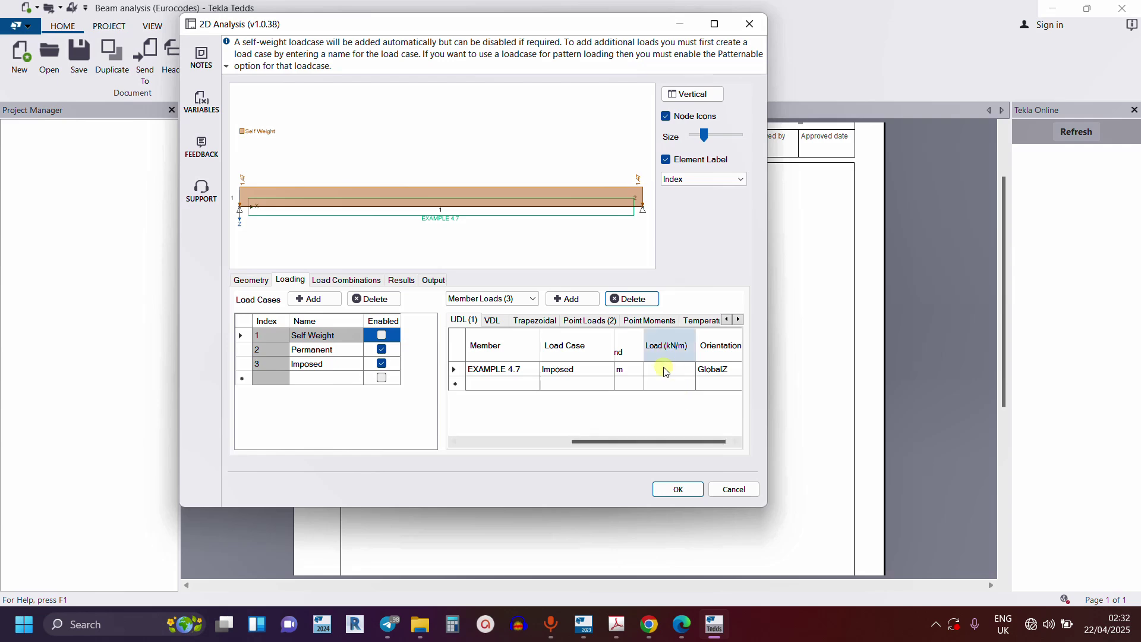
{"action": "mouse_move", "coordinate": [614, 629]}
{"action": "left_click", "coordinate": [811, 538]}
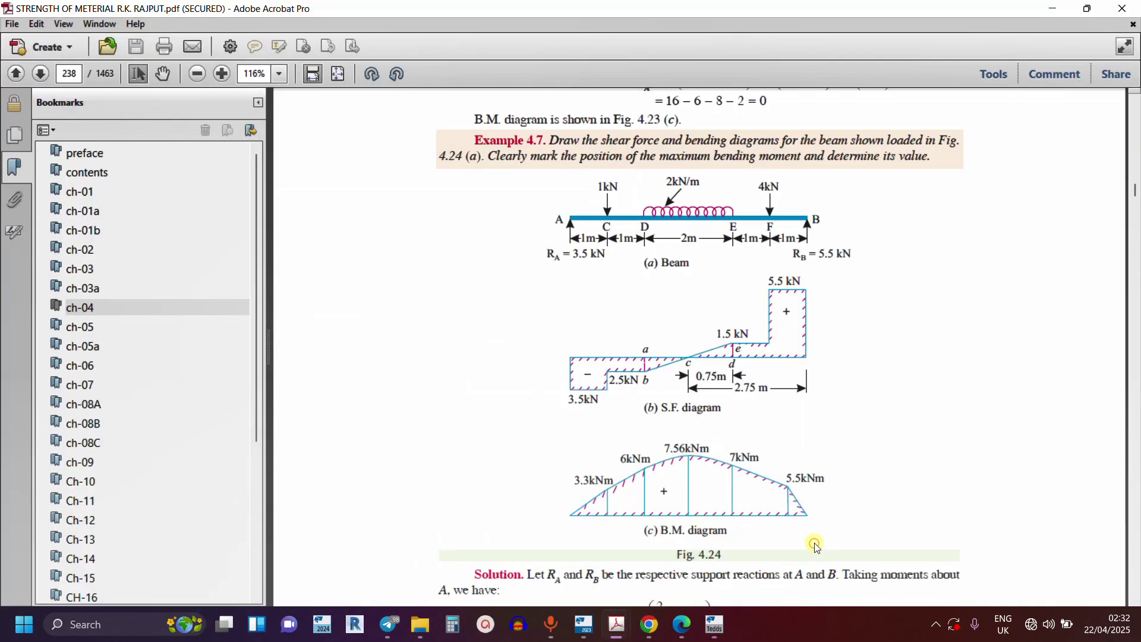
{"action": "left_click", "coordinate": [1054, 8]}
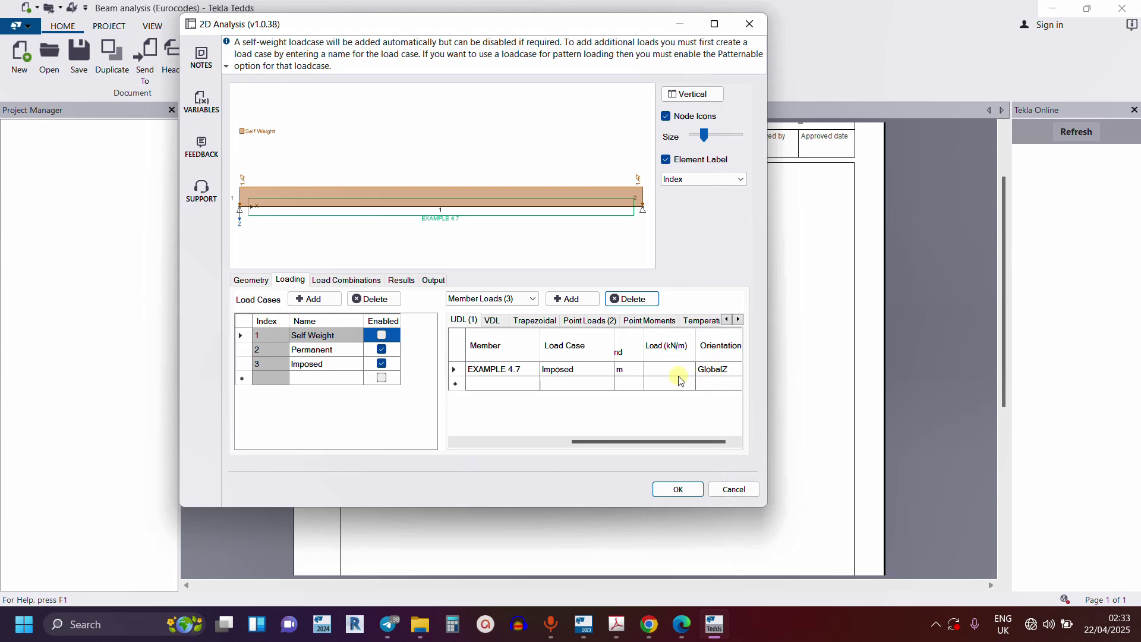
{"action": "left_click", "coordinate": [686, 369]}
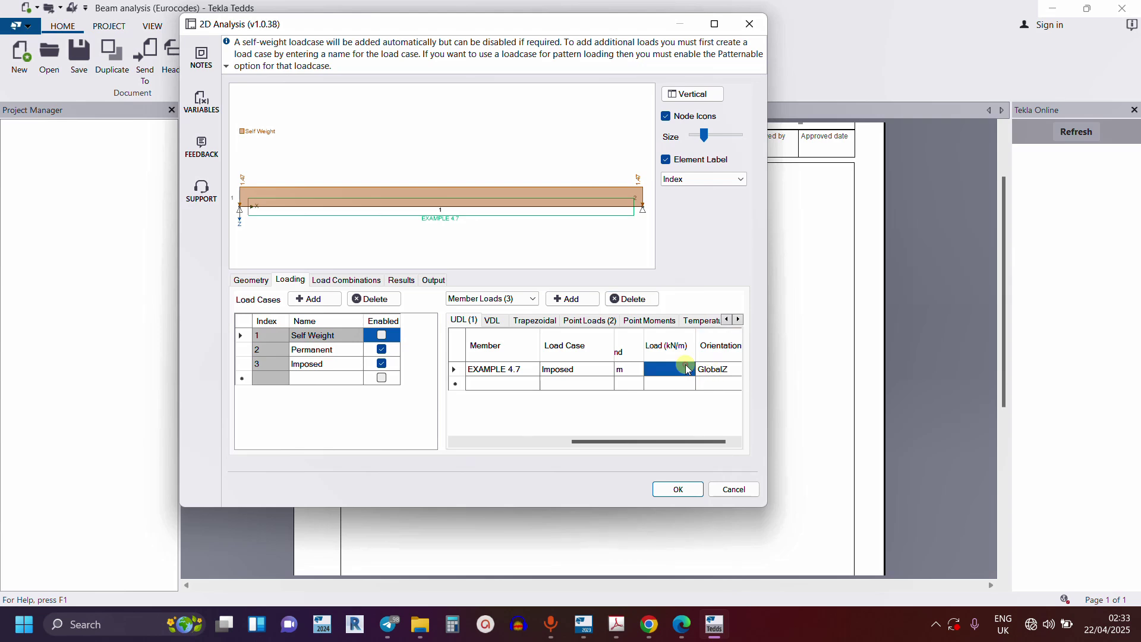
{"action": "type", "text": "2"}
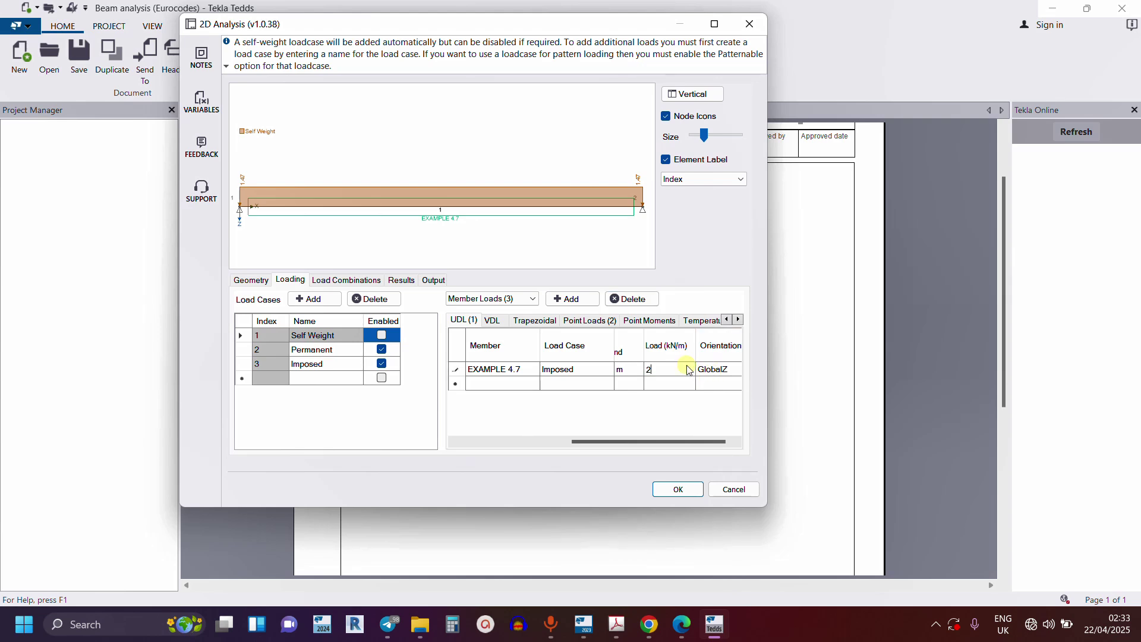
{"action": "left_click", "coordinate": [720, 369]}
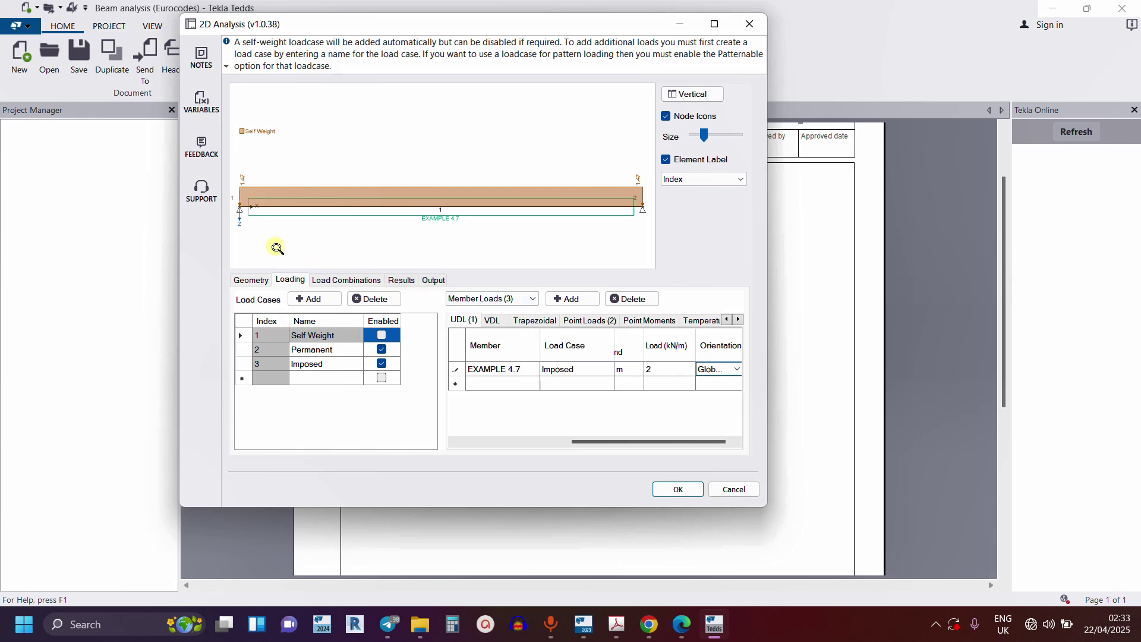
{"action": "left_click", "coordinate": [245, 288]}
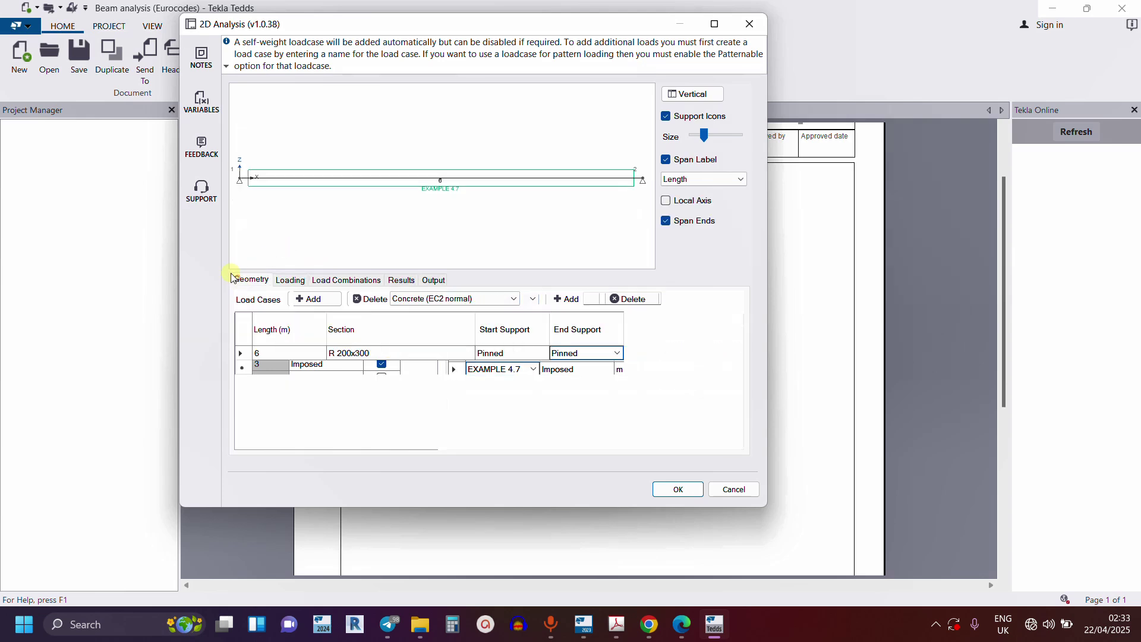
{"action": "left_click", "coordinate": [303, 282]}
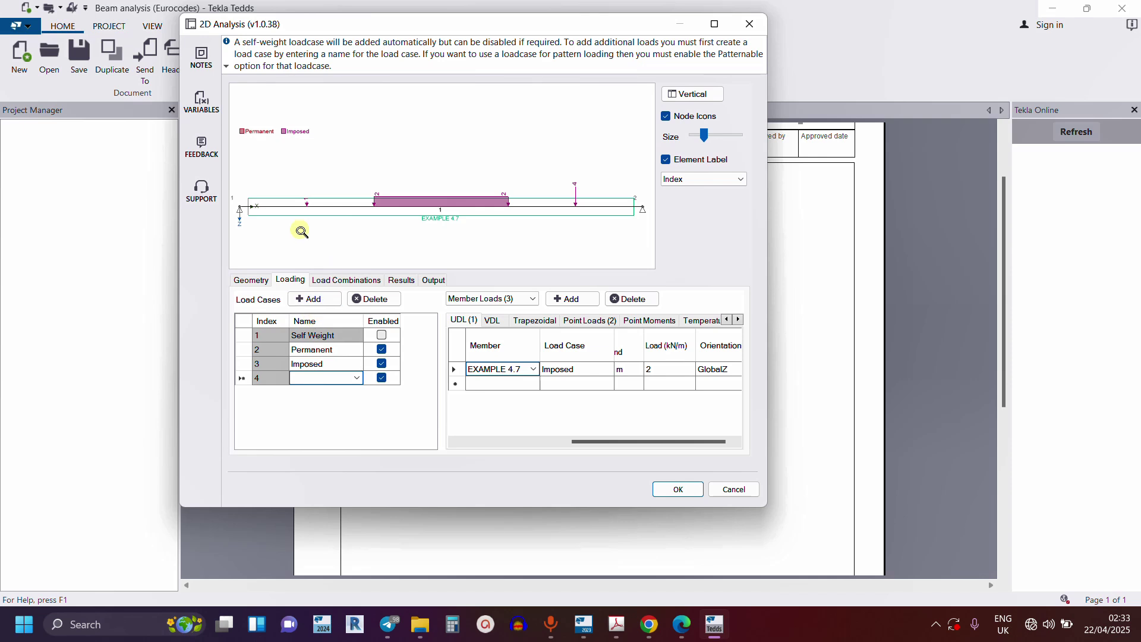
Step: Create a Strength load combination named 1.0LL with an Imposed load factor of 1
{"action": "left_click", "coordinate": [343, 282]}
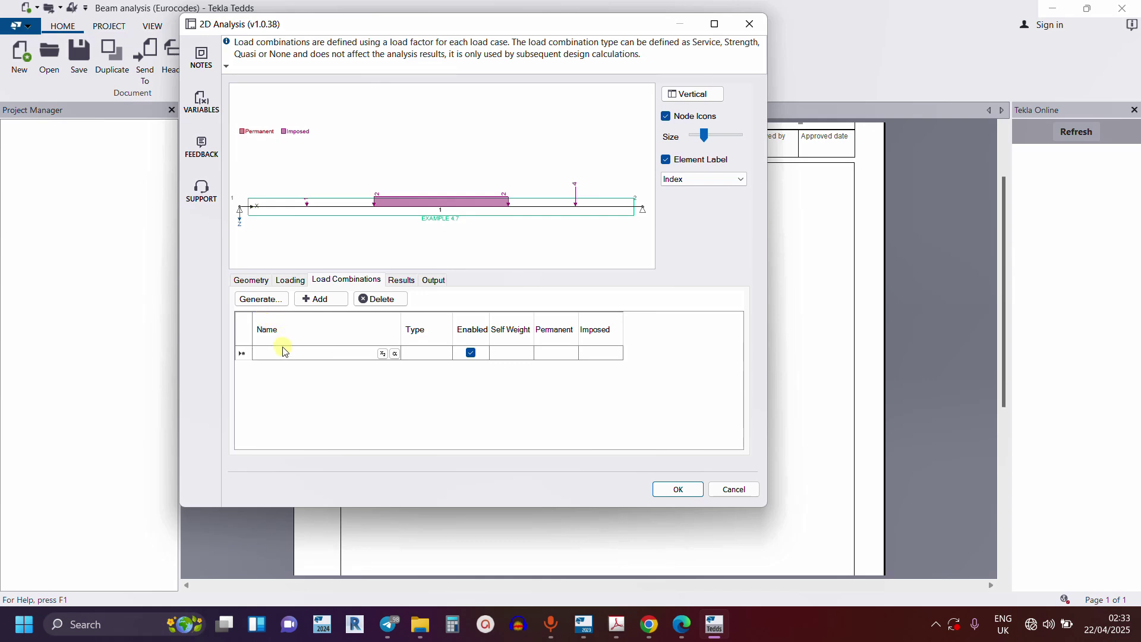
{"action": "type", "text": "1.0LL"}
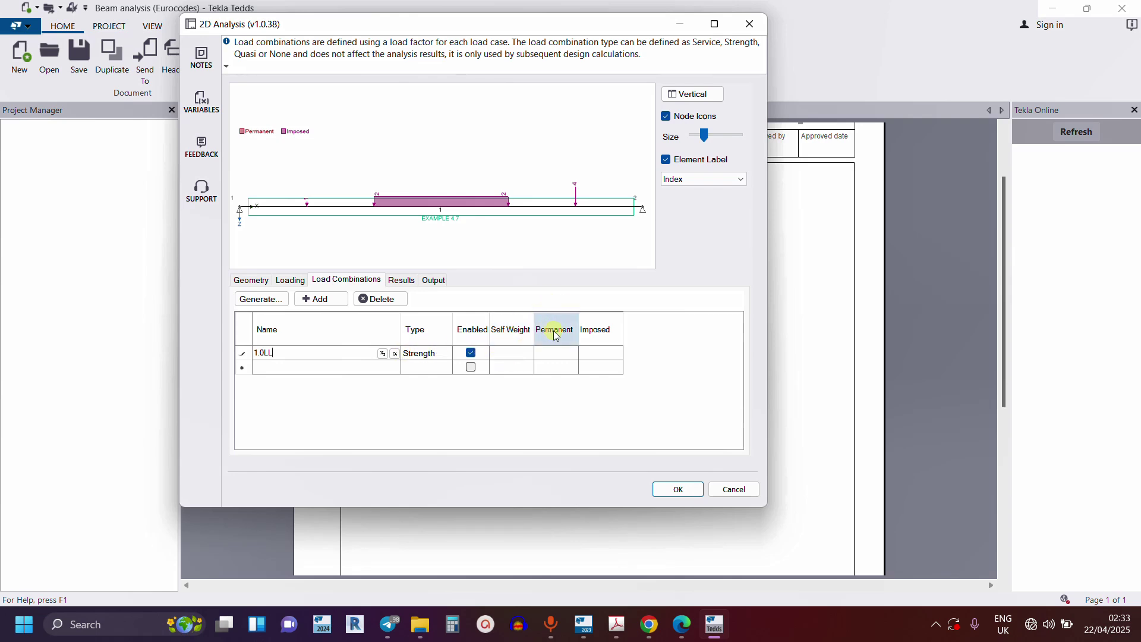
{"action": "left_click", "coordinate": [601, 352]}
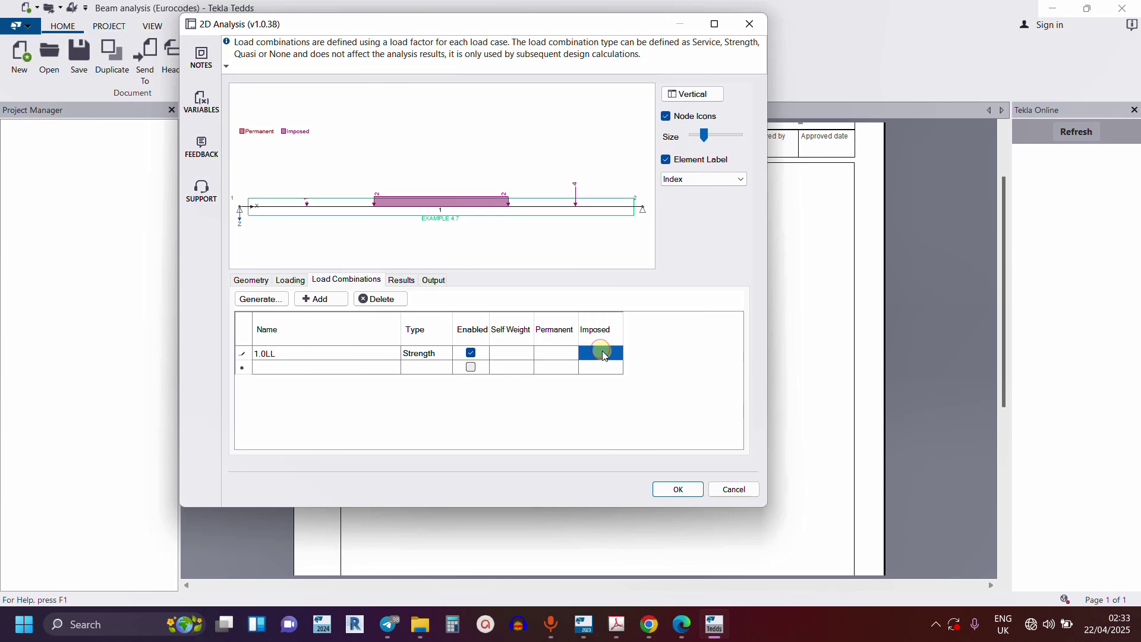
{"action": "left_click", "coordinate": [603, 353]}
{"action": "type", "text": "1"}
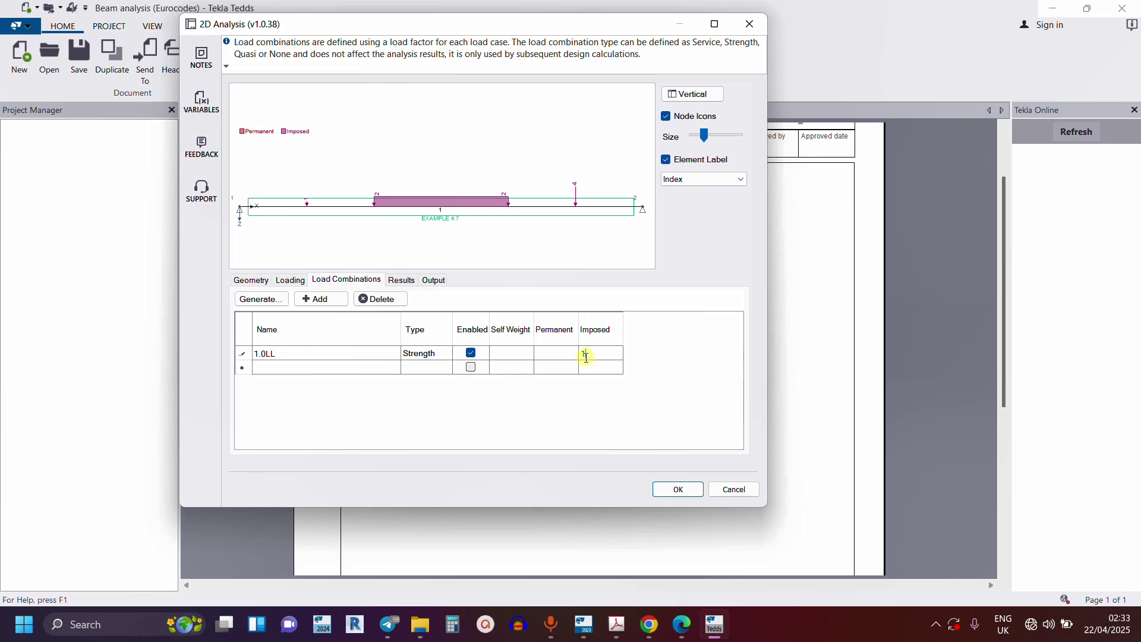
{"action": "left_click", "coordinate": [514, 353]}
{"action": "left_click", "coordinate": [558, 353]}
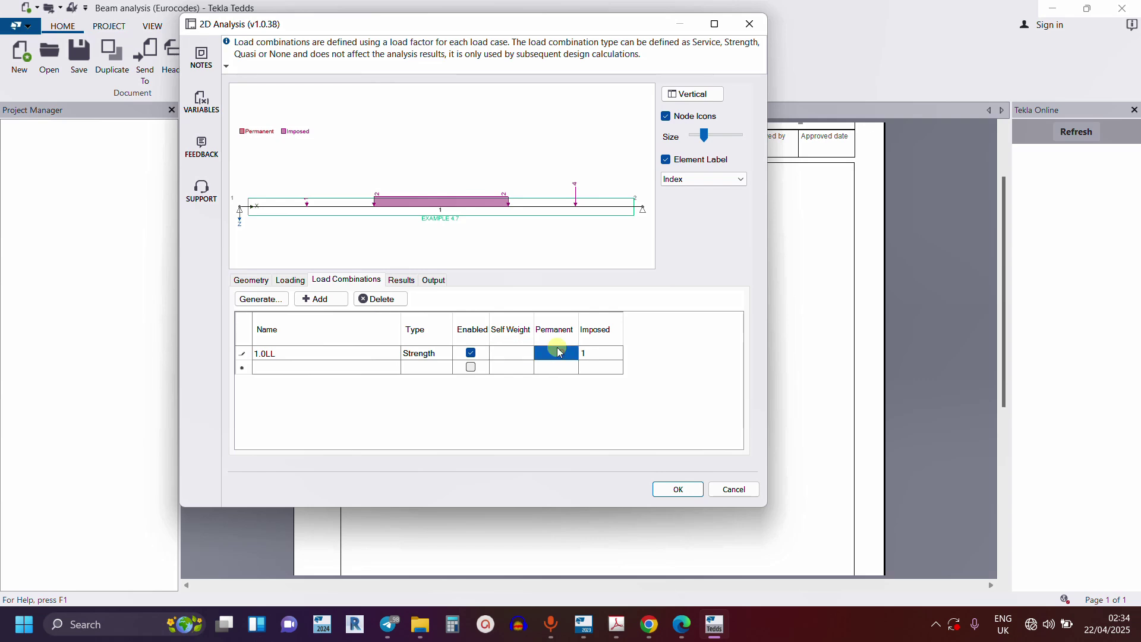
{"action": "left_click", "coordinate": [592, 356]}
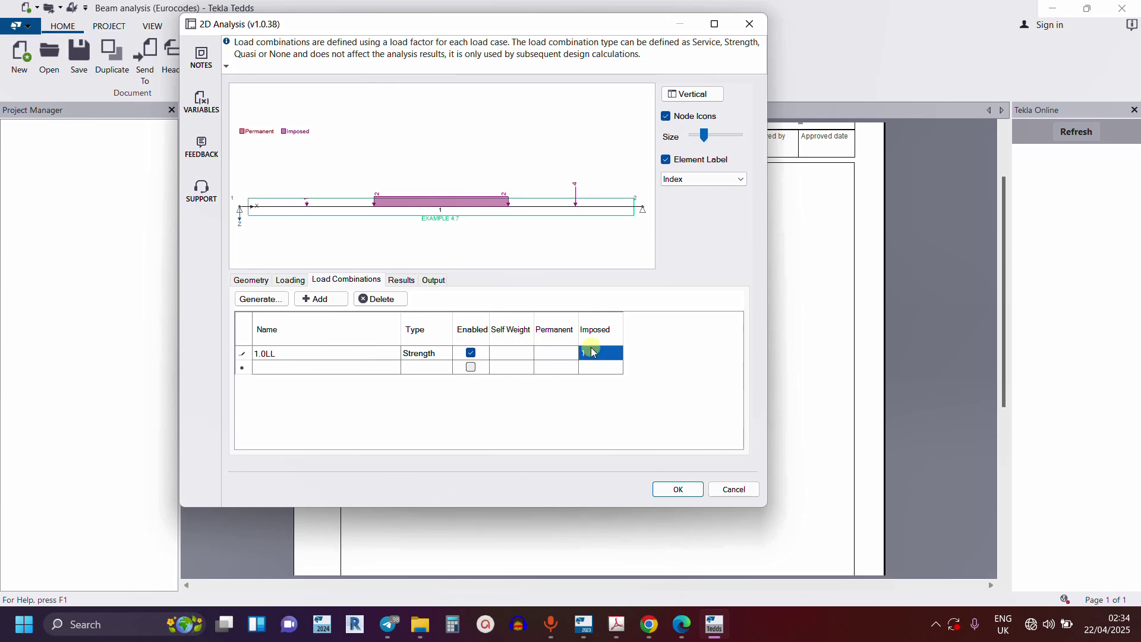
{"action": "left_click", "coordinate": [558, 354]}
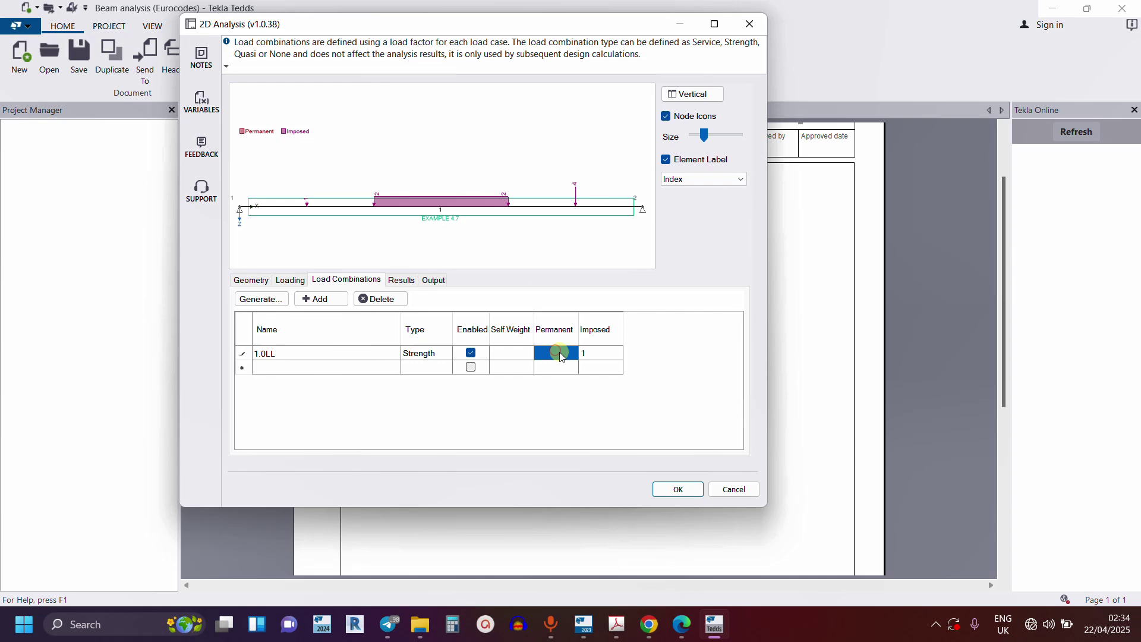
{"action": "left_click", "coordinate": [603, 353]}
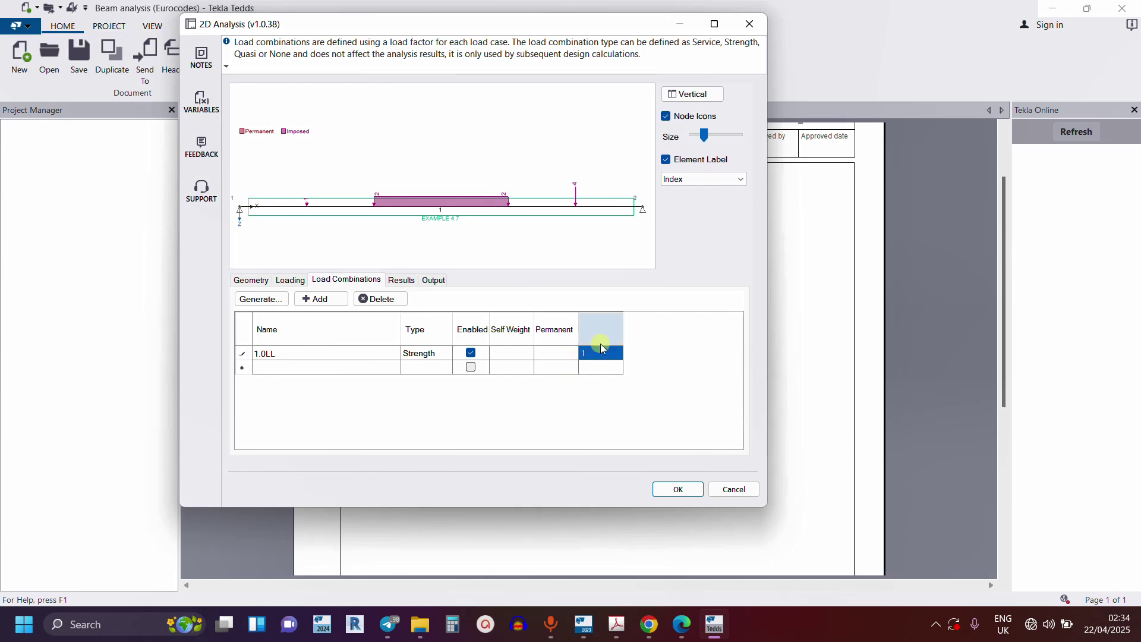
{"action": "left_click", "coordinate": [549, 359]}
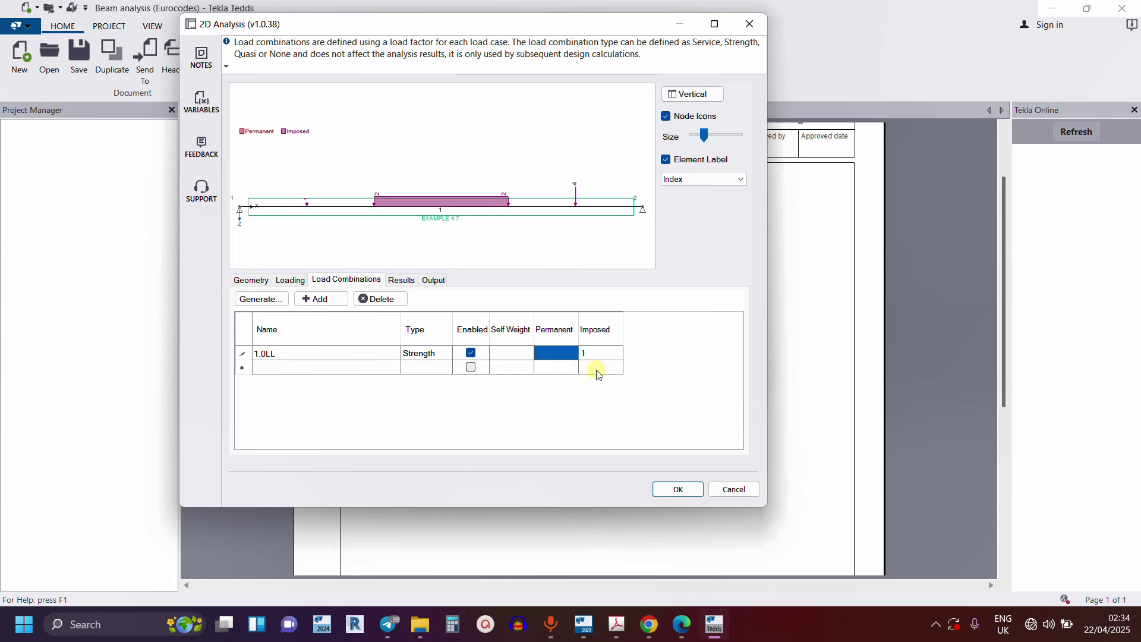
Step: Analyse the beam for the 1.0LL combination and examine the peak of the bending moment diagram
{"action": "left_click", "coordinate": [402, 279]}
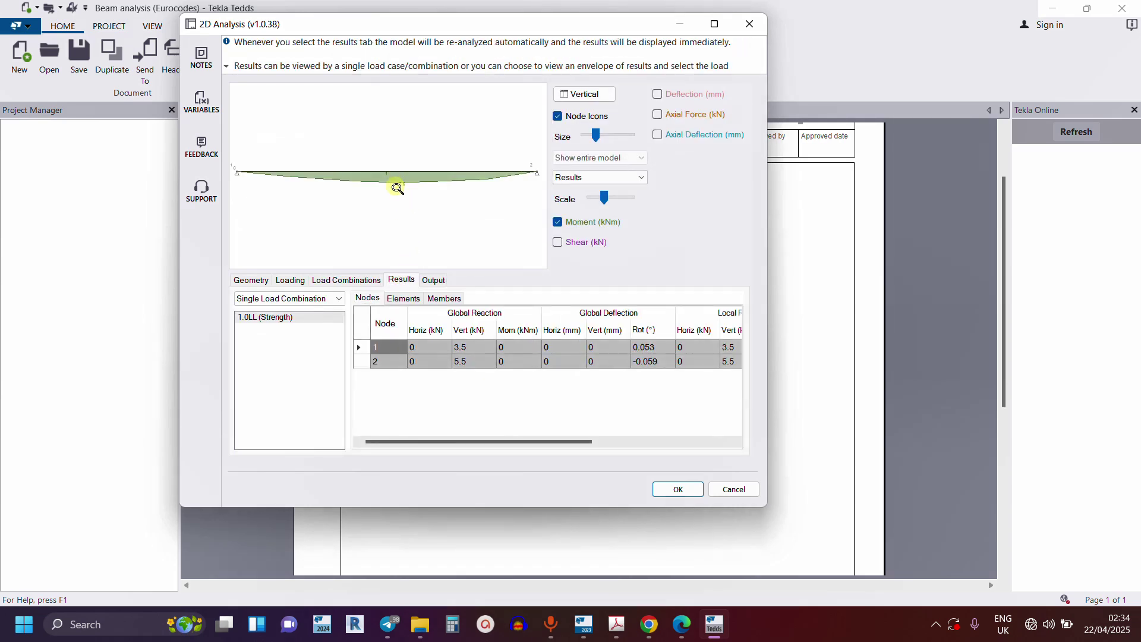
{"action": "scroll", "coordinate": [397, 183], "scroll_direction": "up", "scroll_amount": 4}
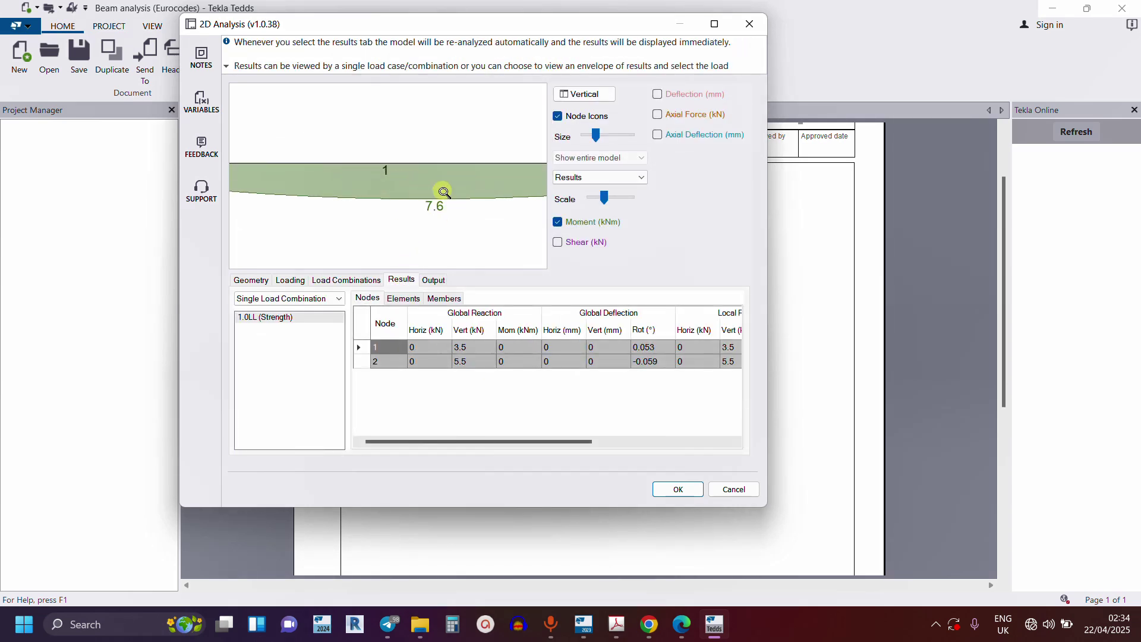
{"action": "scroll", "coordinate": [365, 192], "scroll_direction": "down", "scroll_amount": 5}
{"action": "scroll", "coordinate": [414, 202], "scroll_direction": "up", "scroll_amount": 5}
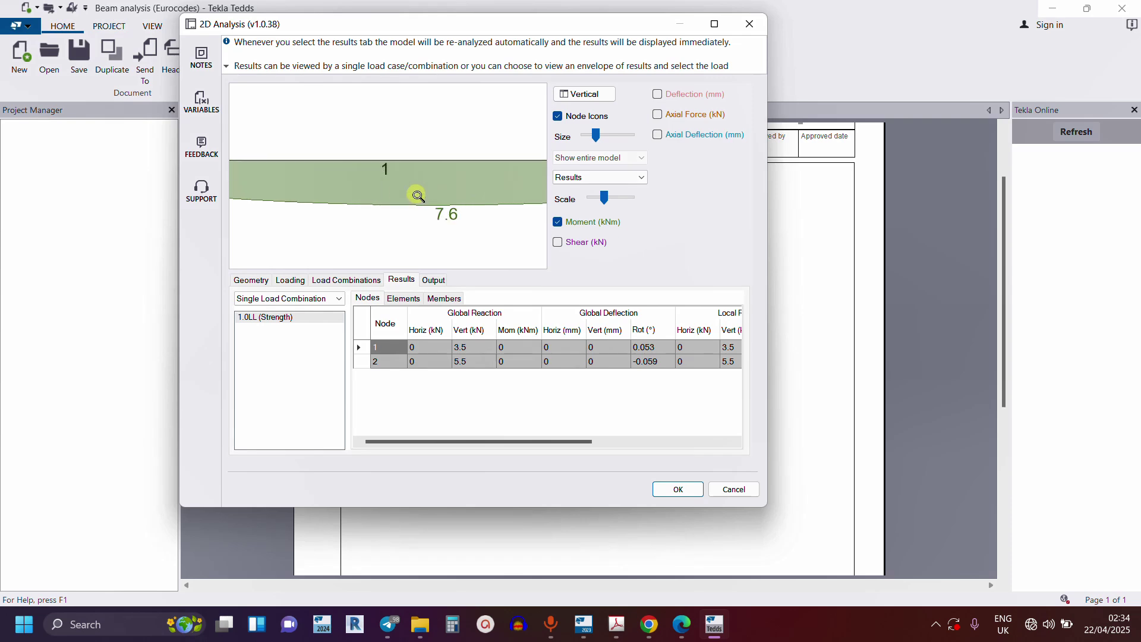
{"action": "scroll", "coordinate": [457, 215], "scroll_direction": "down", "scroll_amount": 4}
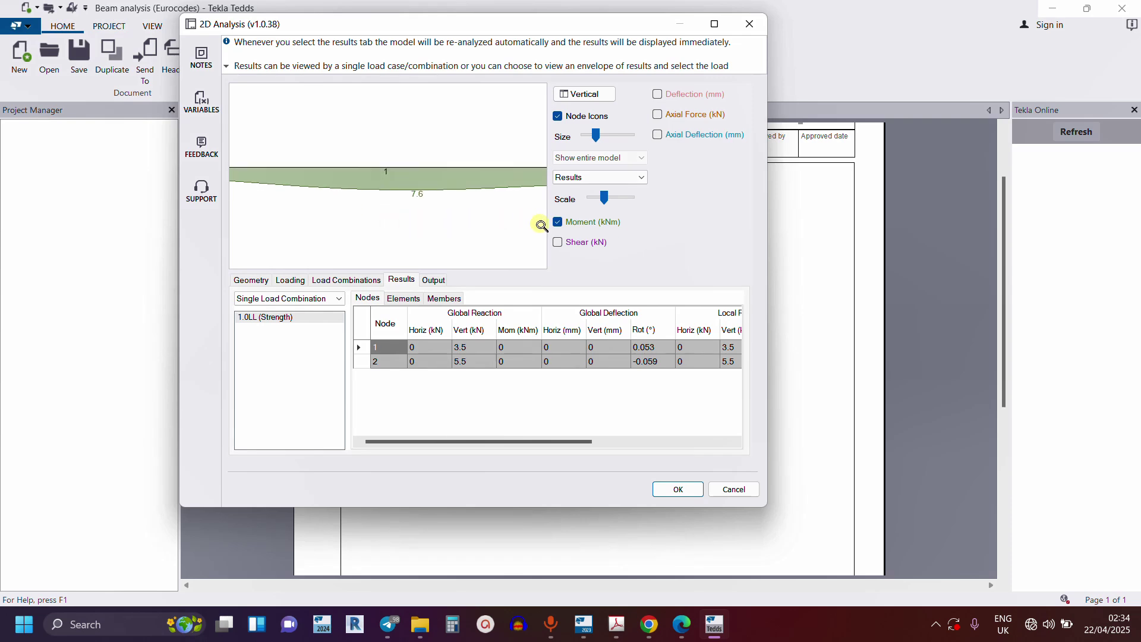
Step: Display the shear force diagram instead of the moment diagram and examine the shear at both supports
{"action": "left_click", "coordinate": [557, 241]}
{"action": "left_click", "coordinate": [557, 221]}
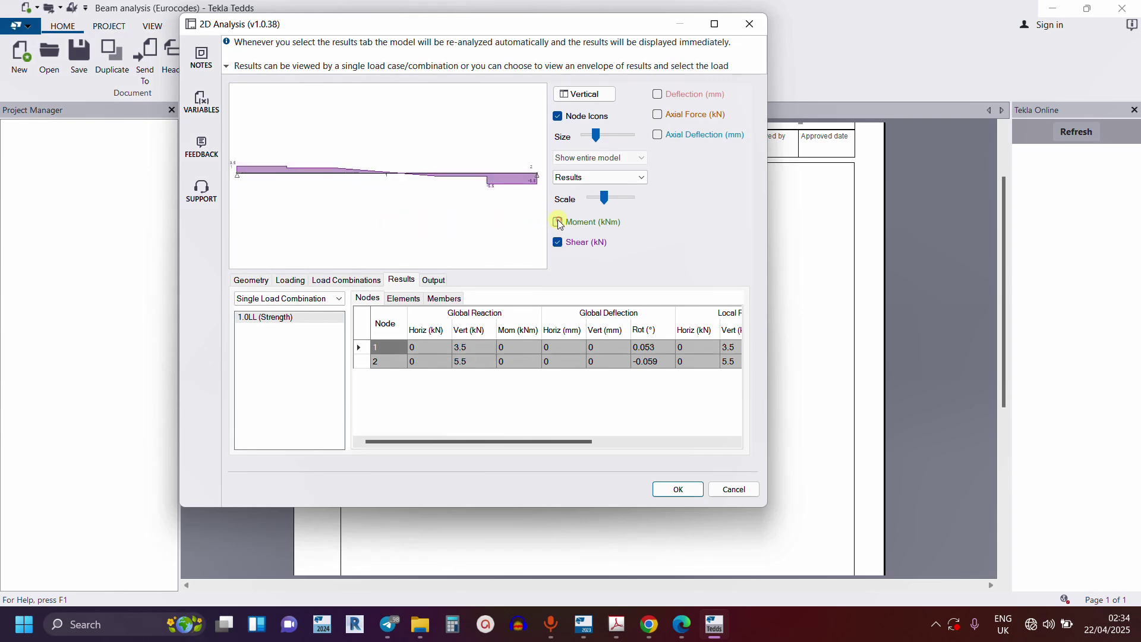
{"action": "scroll", "coordinate": [526, 188], "scroll_direction": "up", "scroll_amount": 2}
{"action": "scroll", "coordinate": [369, 223], "scroll_direction": "up", "scroll_amount": 2}
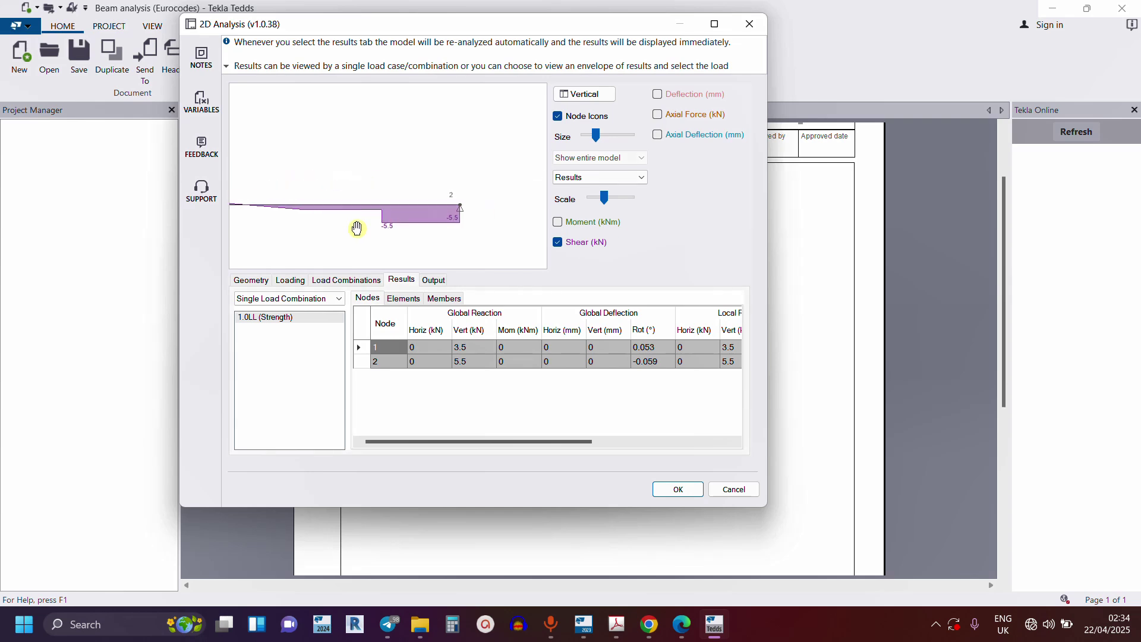
{"action": "scroll", "coordinate": [453, 220], "scroll_direction": "up", "scroll_amount": 1}
{"action": "scroll", "coordinate": [445, 225], "scroll_direction": "up", "scroll_amount": 1}
{"action": "scroll", "coordinate": [446, 225], "scroll_direction": "down", "scroll_amount": 2}
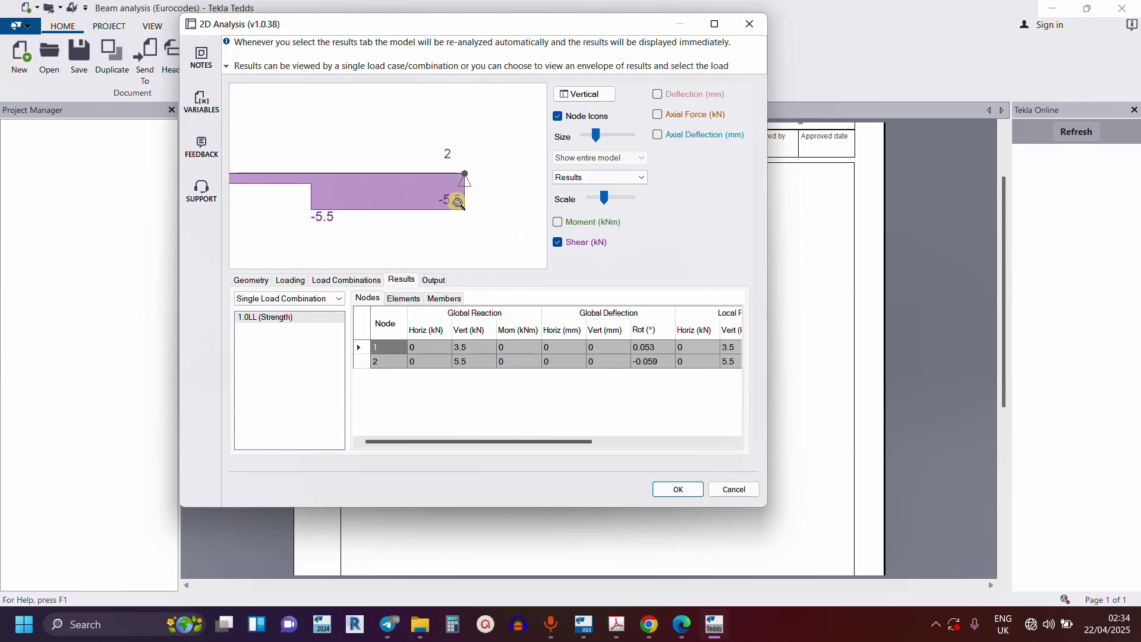
{"action": "scroll", "coordinate": [495, 202], "scroll_direction": "down", "scroll_amount": 2}
{"action": "left_click_drag", "start_coordinate": [418, 212], "coordinate": [589, 222]}
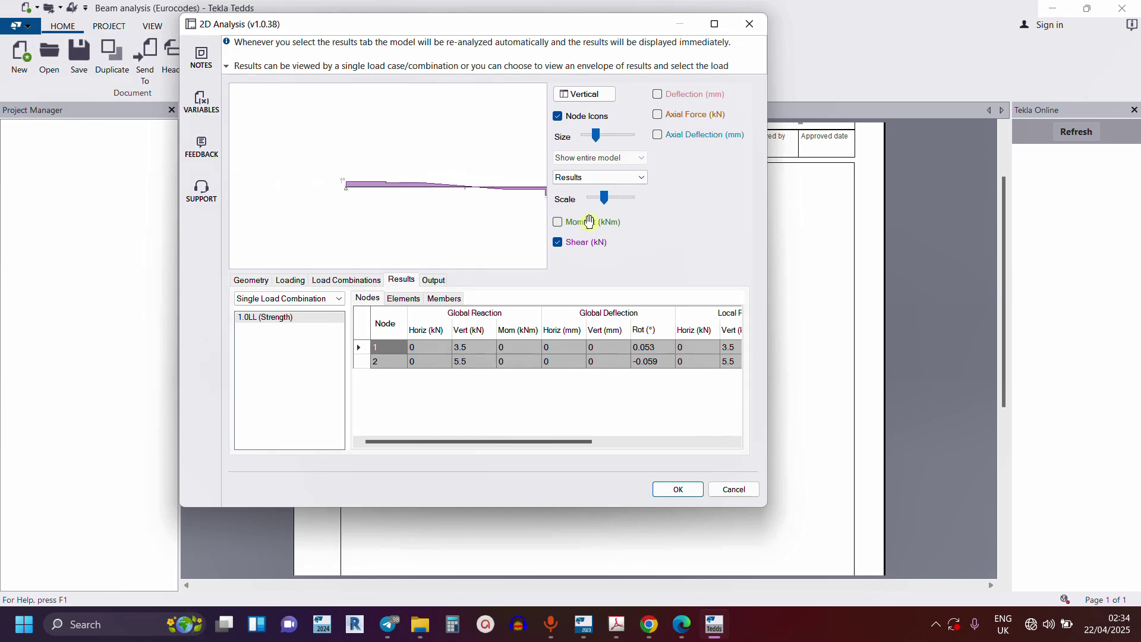
{"action": "scroll", "coordinate": [327, 189], "scroll_direction": "up", "scroll_amount": 3}
{"action": "scroll", "coordinate": [317, 190], "scroll_direction": "up", "scroll_amount": 1}
{"action": "scroll", "coordinate": [279, 195], "scroll_direction": "down", "scroll_amount": 2}
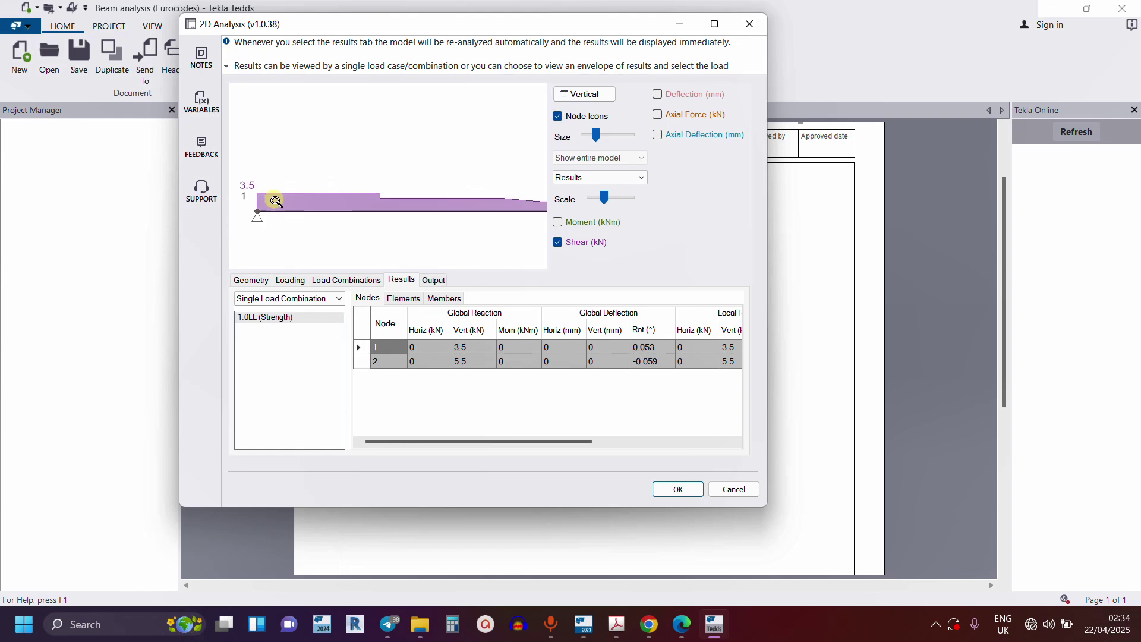
Step: Compare the results with the shear force and bending moment diagrams of Example 4.7 in the Strength of Materials PDF, and return to Tedds
{"action": "mouse_move", "coordinate": [616, 624]}
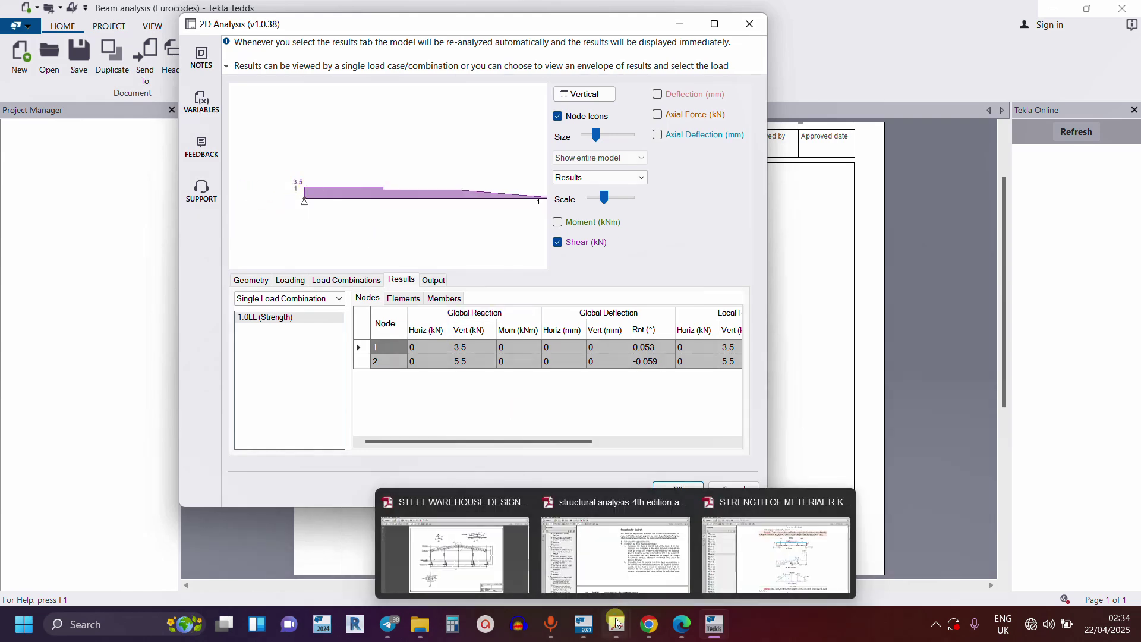
{"action": "left_click", "coordinate": [769, 563]}
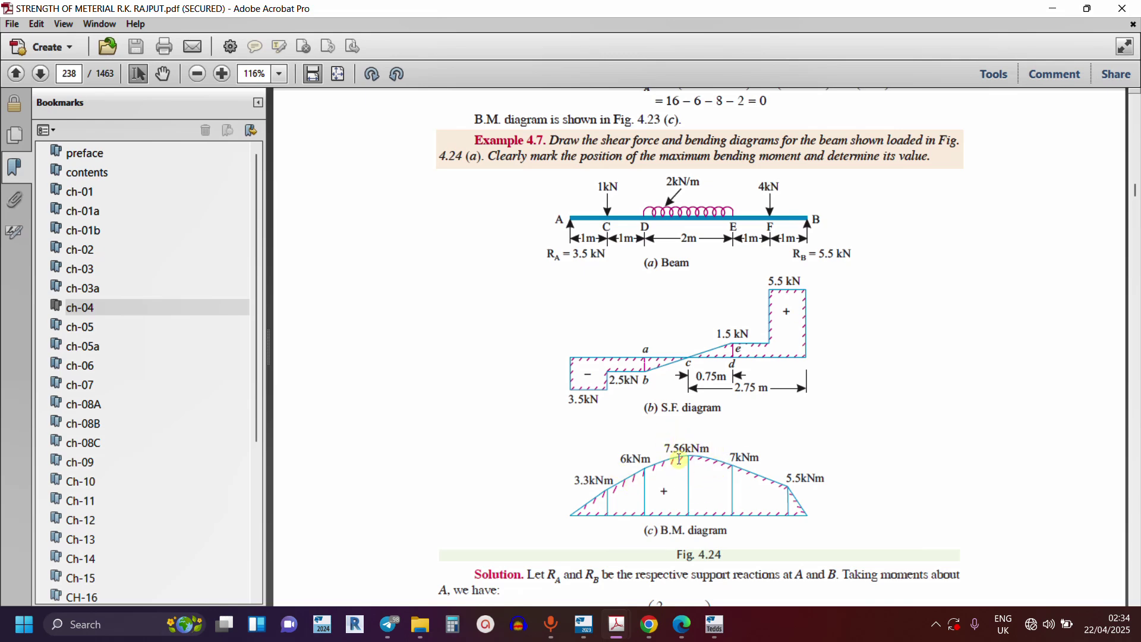
{"action": "left_click", "coordinate": [1056, 10]}
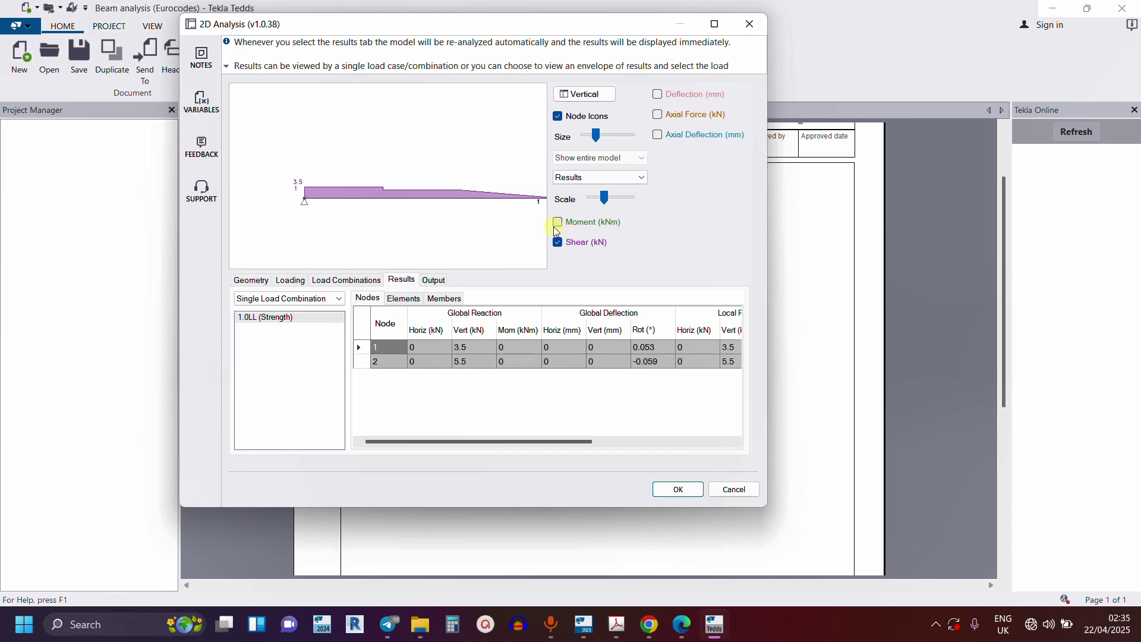
Step: Display only the moment diagram again and check its maximum value against the textbook
{"action": "left_click", "coordinate": [558, 222]}
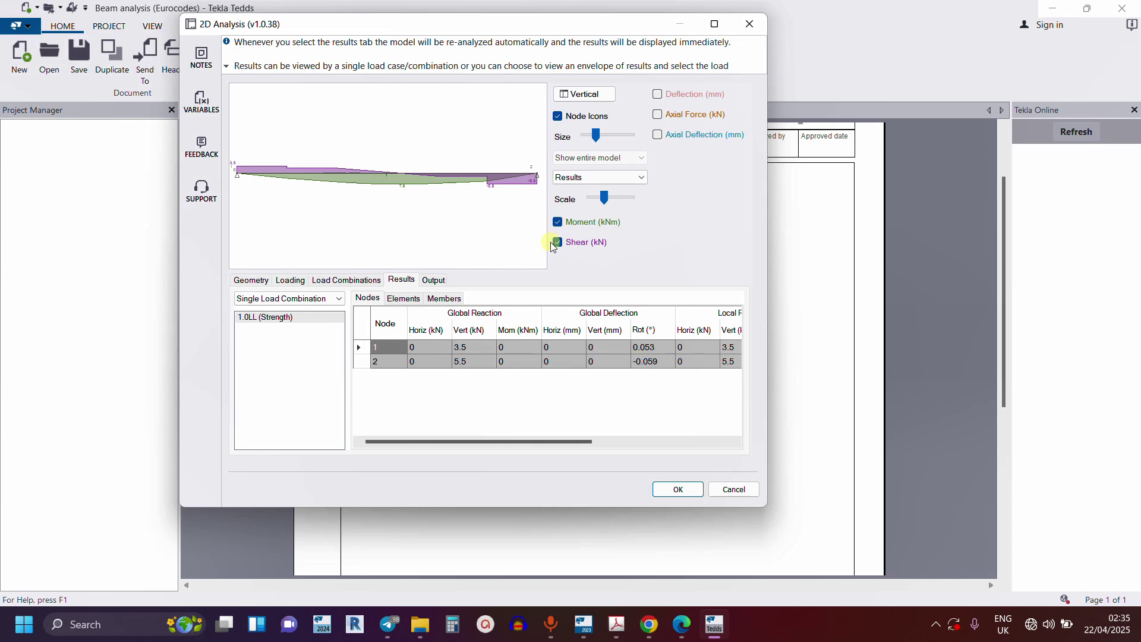
{"action": "left_click", "coordinate": [558, 242]}
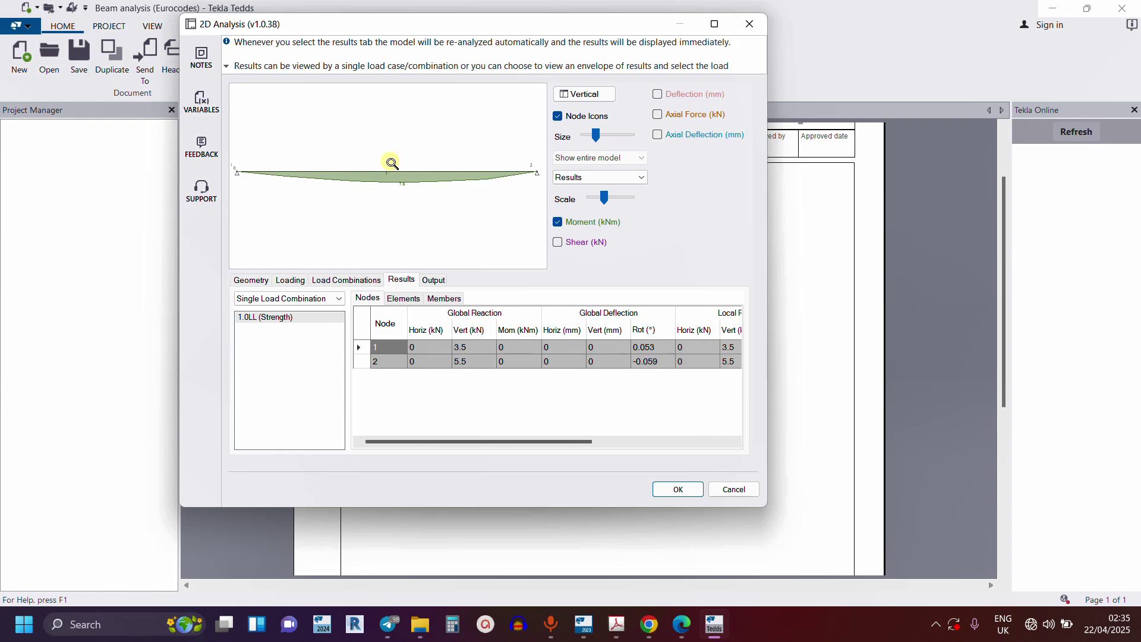
{"action": "left_click_drag", "start_coordinate": [391, 163], "coordinate": [417, 203]}
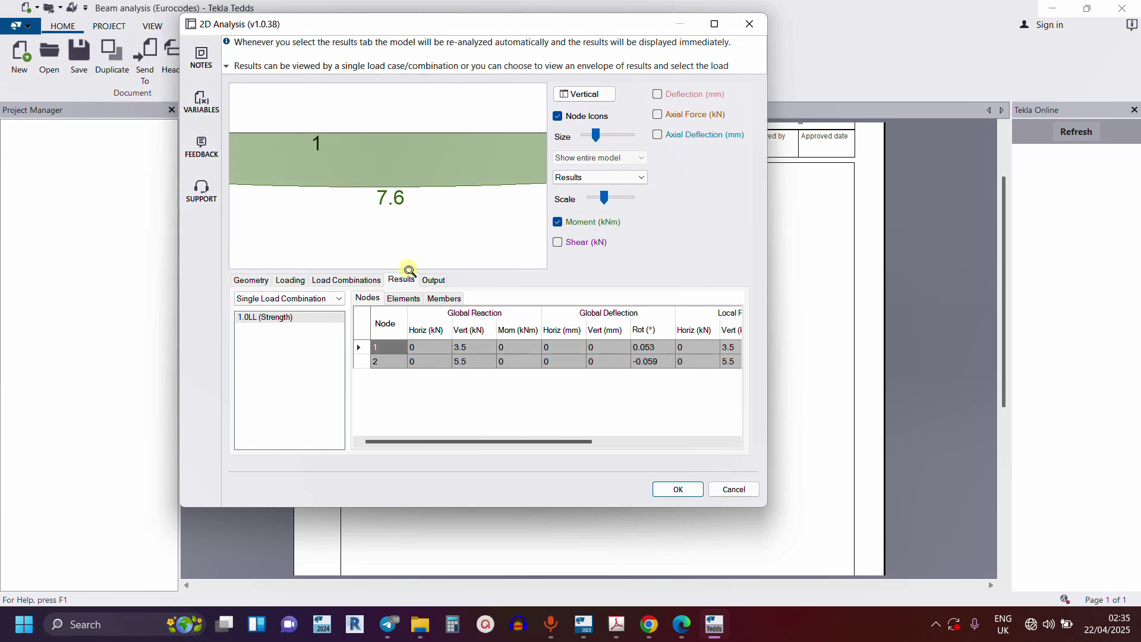
Step: Include the Input Geometry and Loading sketches in the output, leaving the Input Geometry table out
{"action": "left_click", "coordinate": [432, 279]}
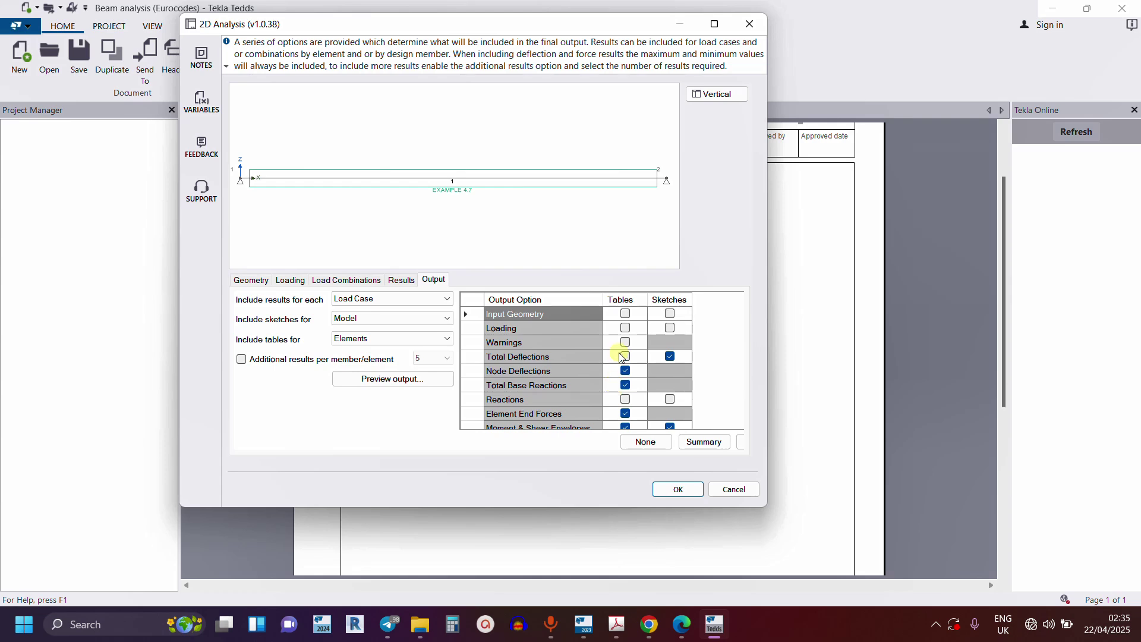
{"action": "left_click", "coordinate": [626, 313]}
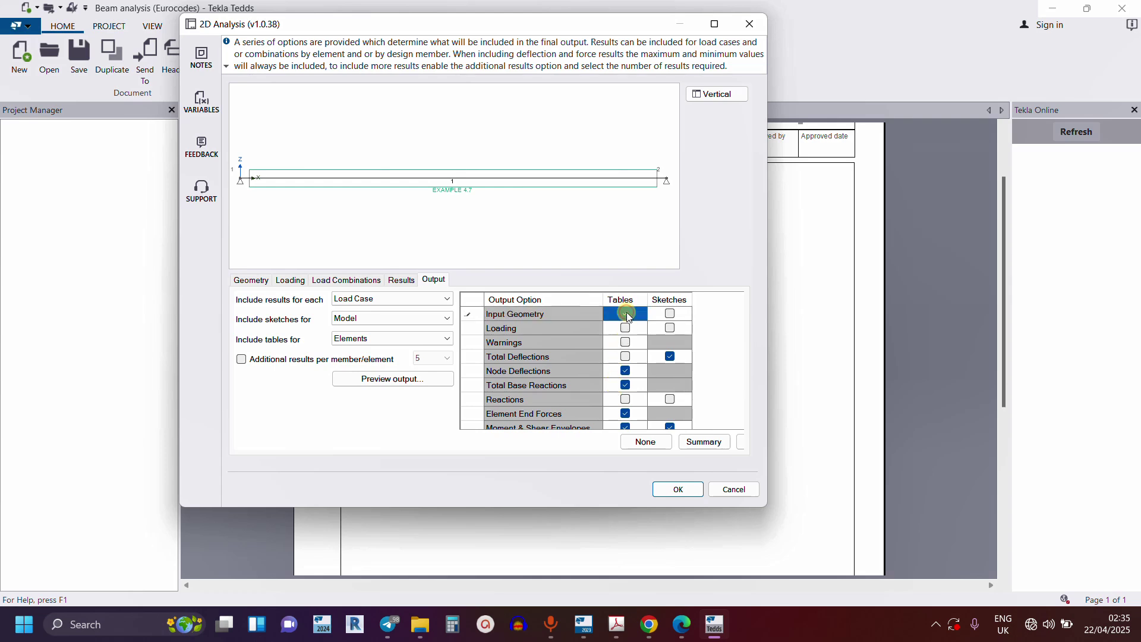
{"action": "left_click", "coordinate": [670, 313]}
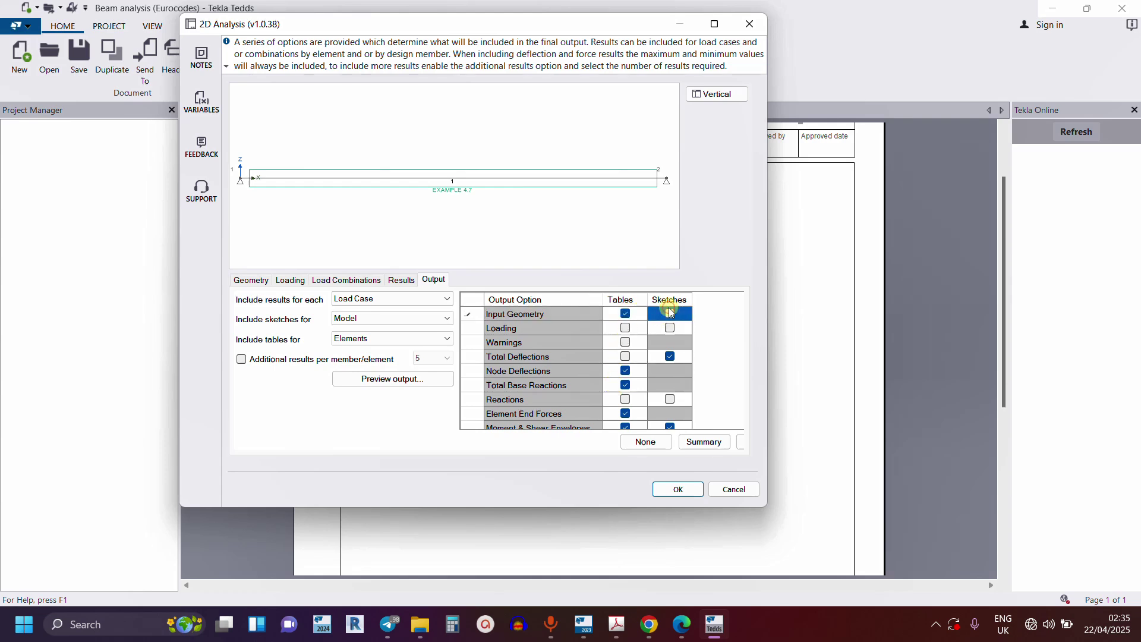
{"action": "left_click", "coordinate": [670, 314]}
{"action": "left_click", "coordinate": [625, 314]}
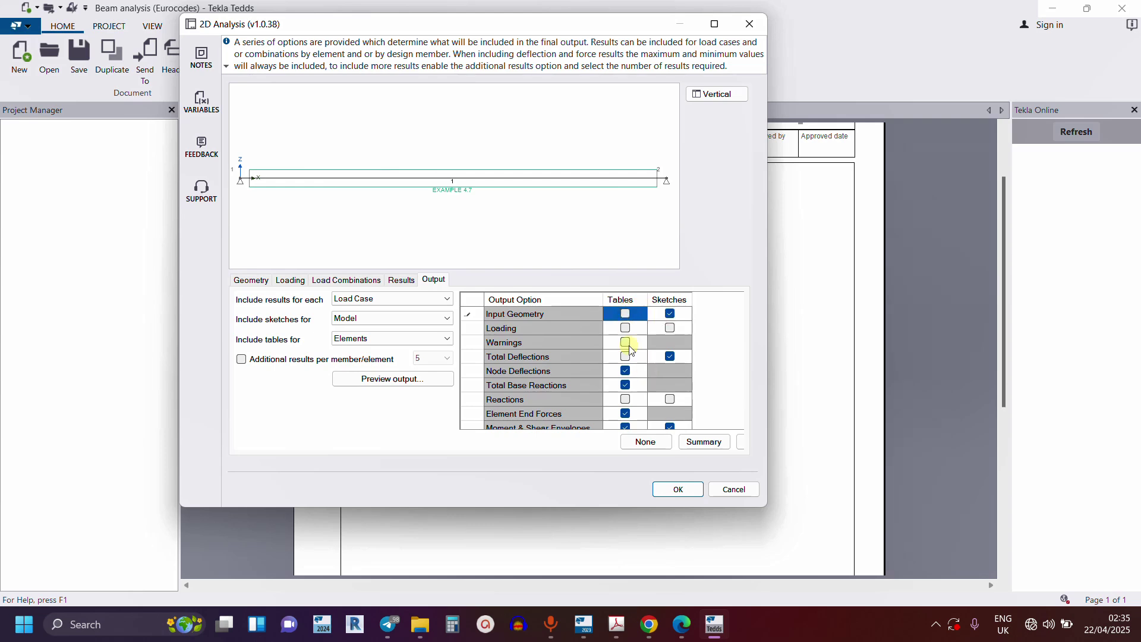
{"action": "left_click", "coordinate": [671, 330]}
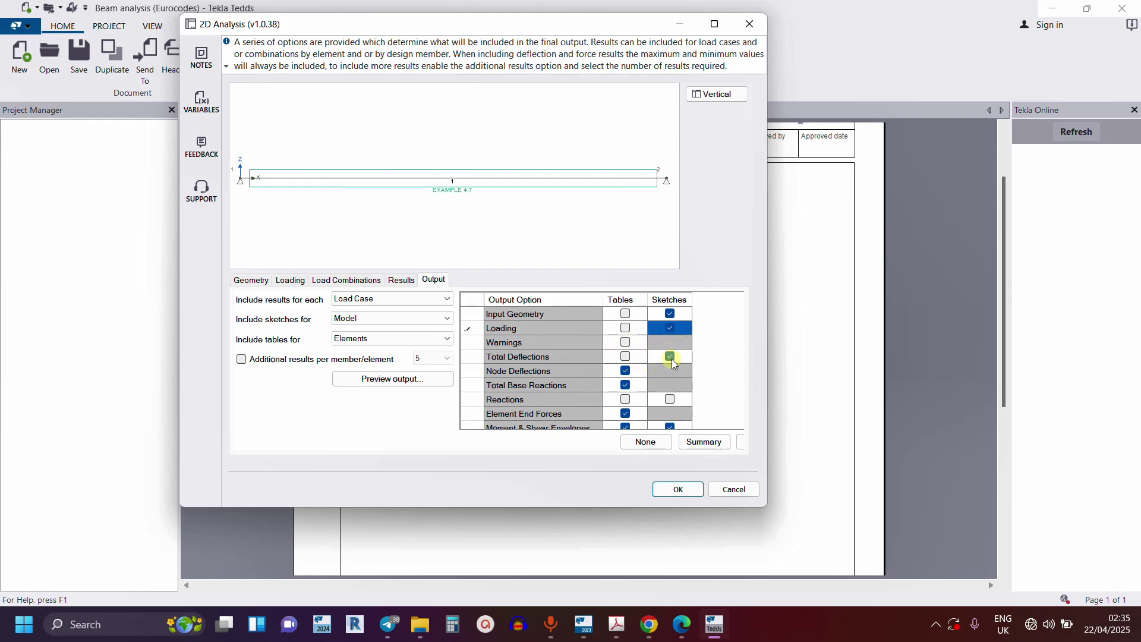
Step: Exclude the Total Deflections sketch and the Node Deflections and Total Base Reactions tables from the output, and generate the calculation report
{"action": "left_click", "coordinate": [626, 371]}
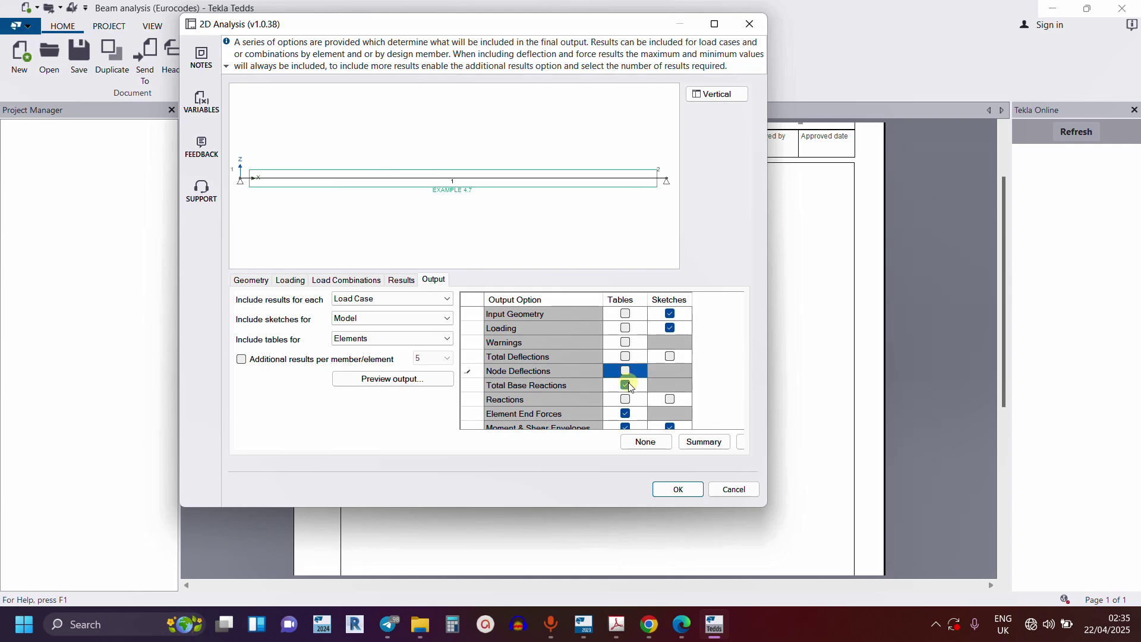
{"action": "left_click", "coordinate": [625, 386]}
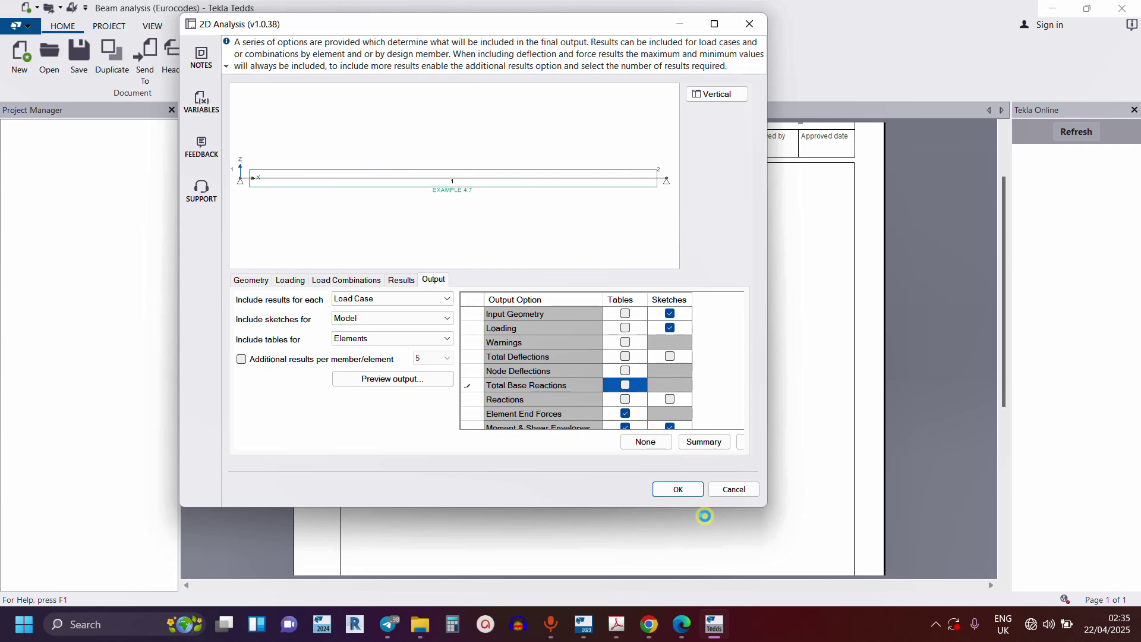
{"action": "left_click", "coordinate": [679, 489]}
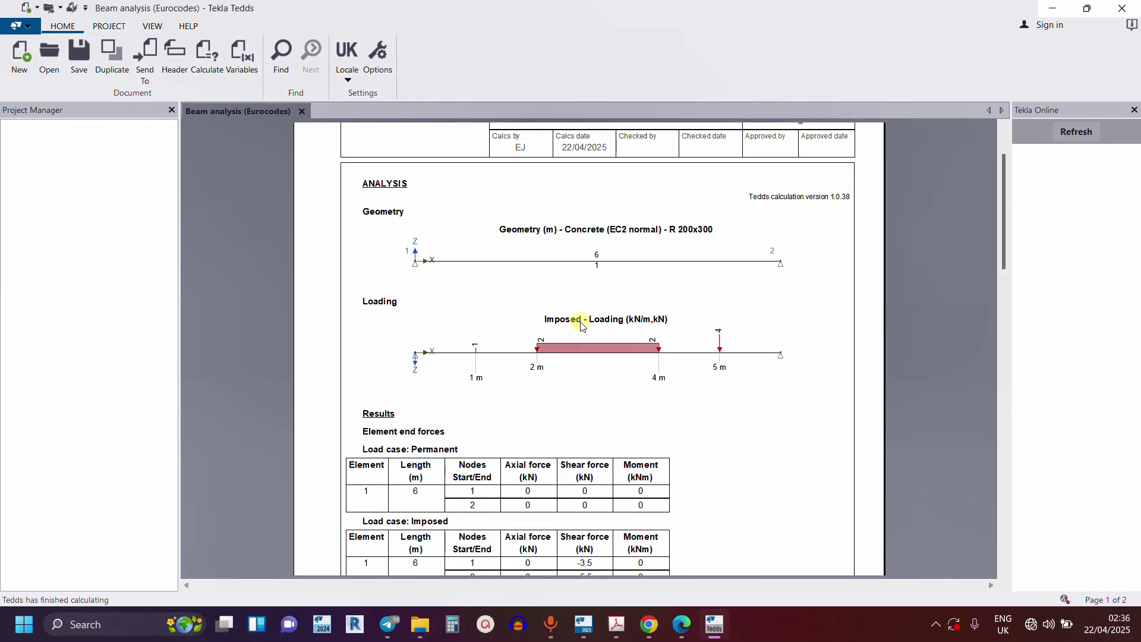
Step: Review the report's end forces and its moment and shear envelopes, and bring up the textbook's Example 4.7 for comparison
{"action": "left_click", "coordinate": [1004, 574]}
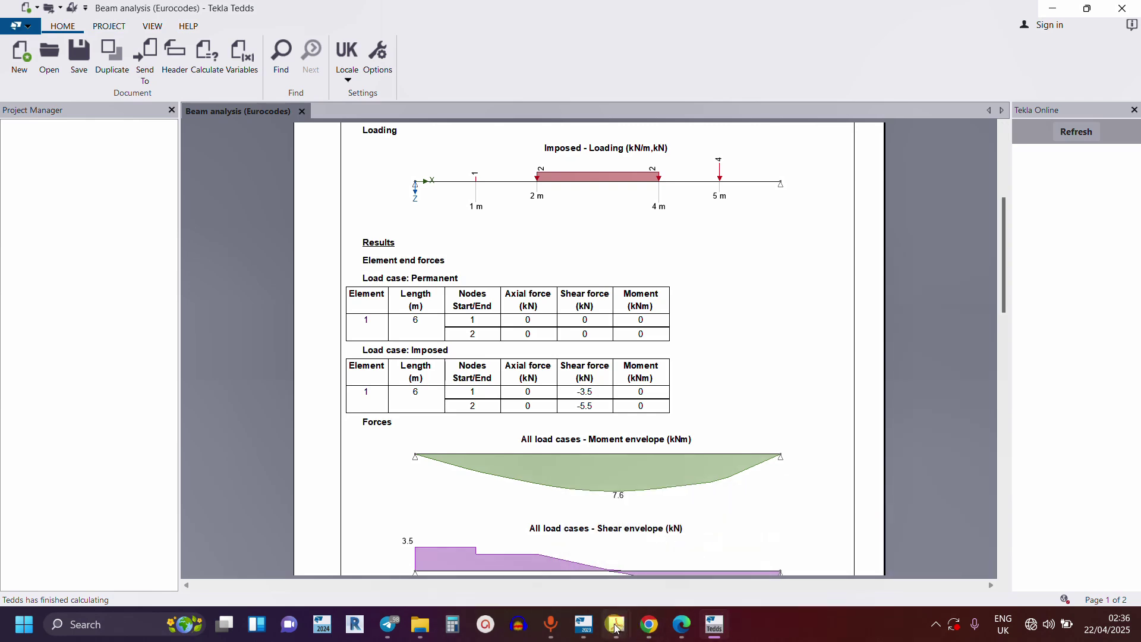
{"action": "mouse_move", "coordinate": [622, 627]}
{"action": "left_click", "coordinate": [724, 588]}
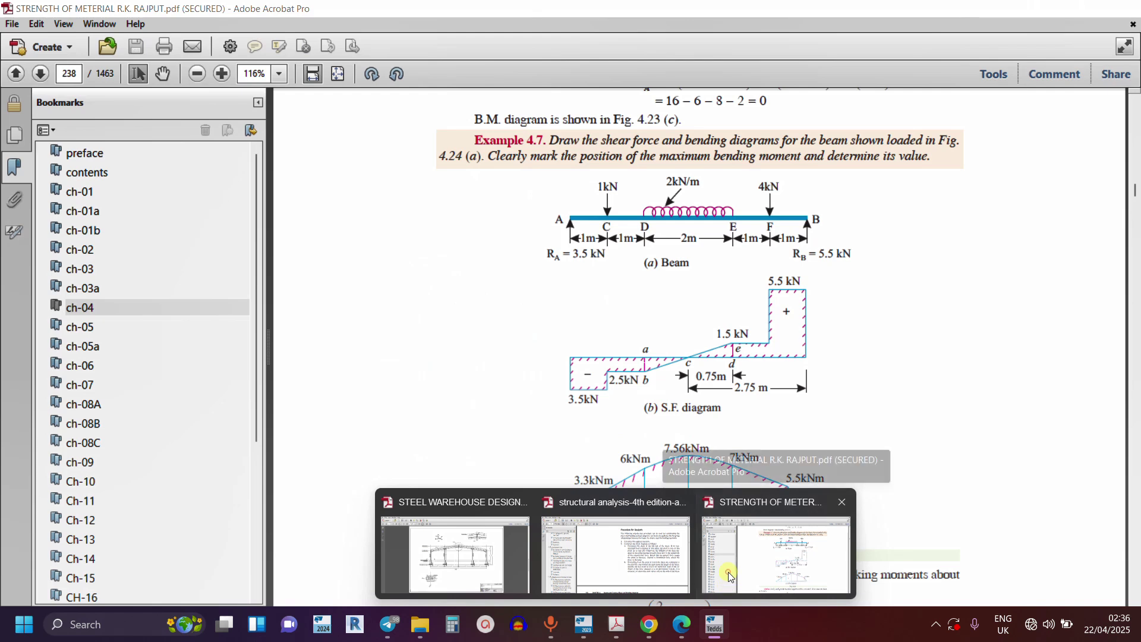